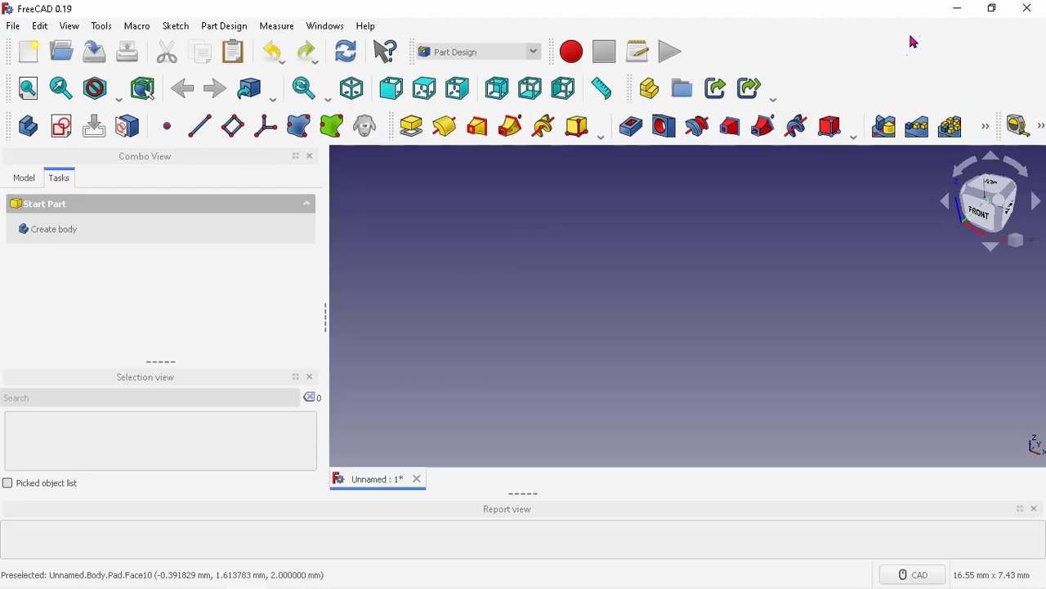
Create a sketch on the XY plane
{"action": "left_click", "coordinate": [955, 15]}
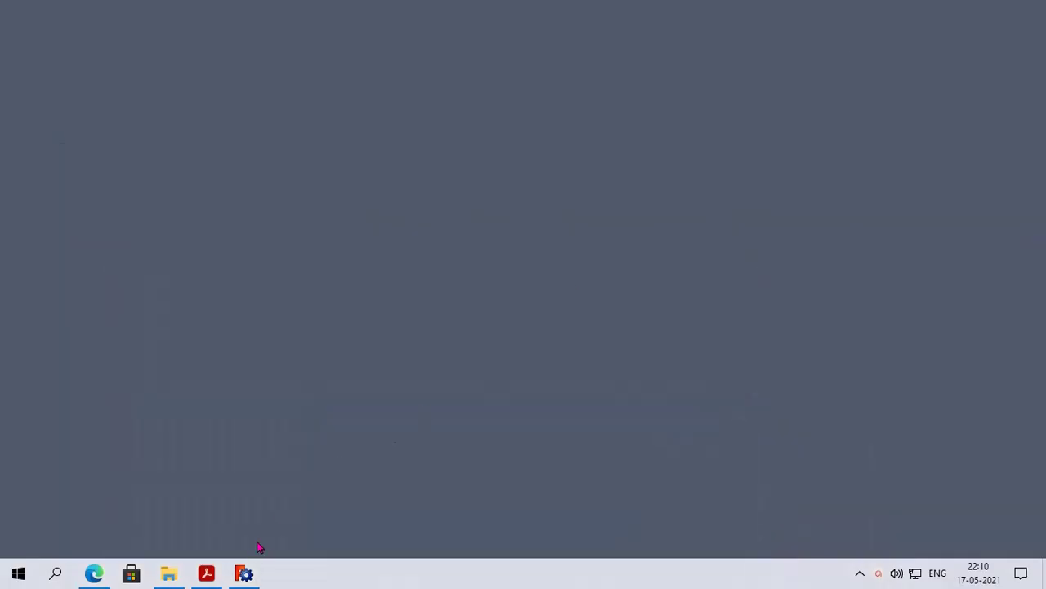
{"action": "left_click", "coordinate": [245, 573]}
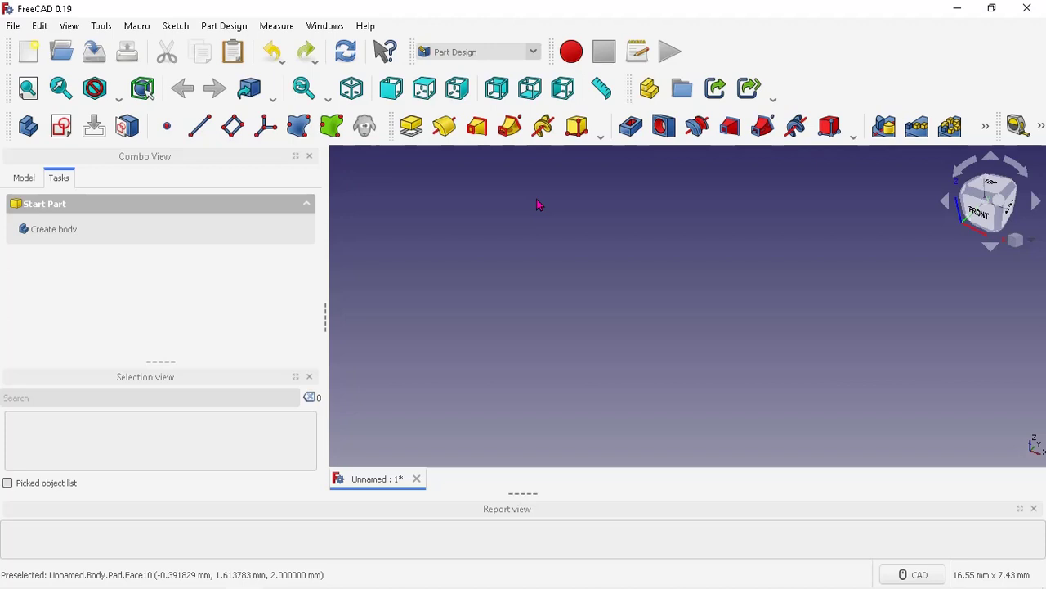
{"action": "left_click", "coordinate": [63, 128]}
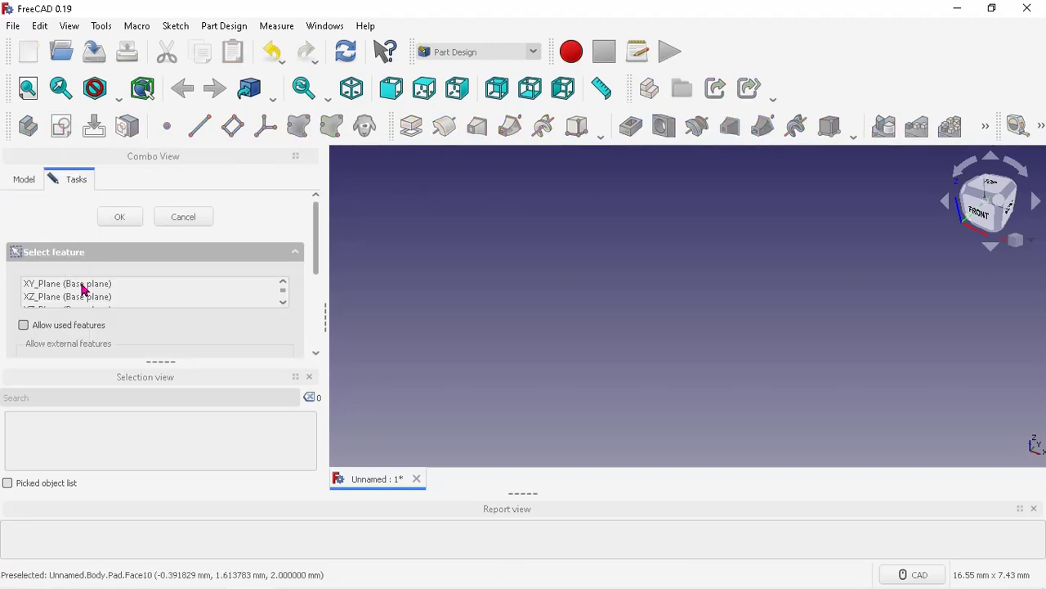
{"action": "left_click", "coordinate": [82, 286]}
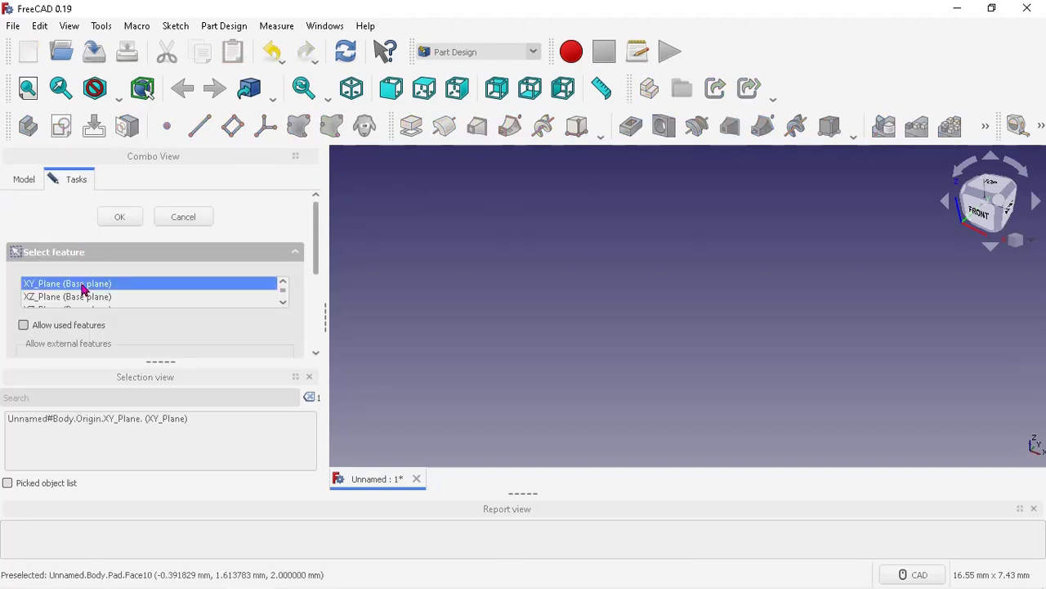
{"action": "double_click", "coordinate": [83, 286]}
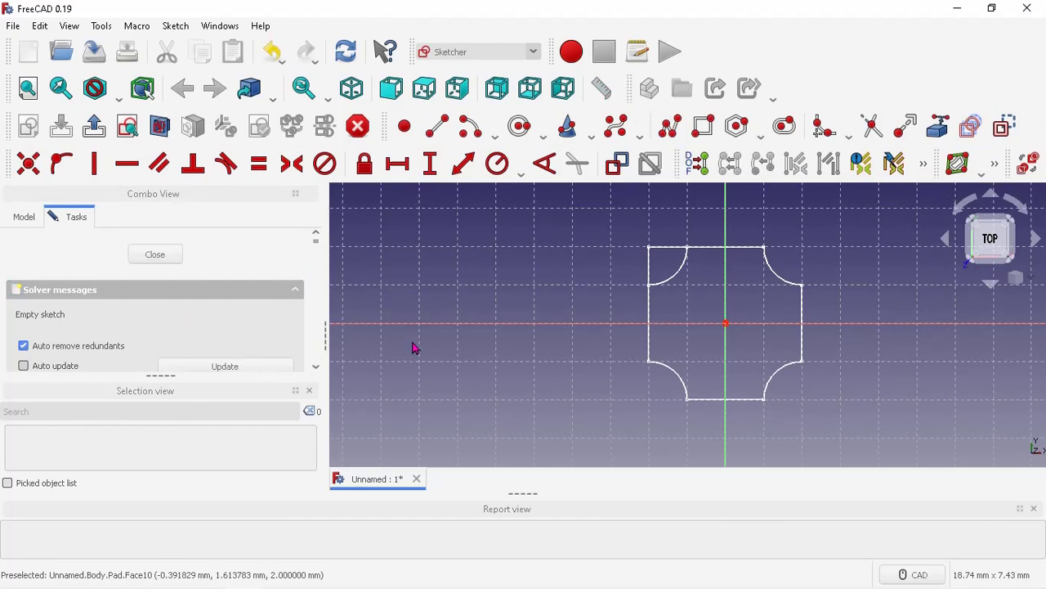
Close all documents, discard the unsaved changes, and start a new empty document
{"action": "left_click", "coordinate": [12, 26]}
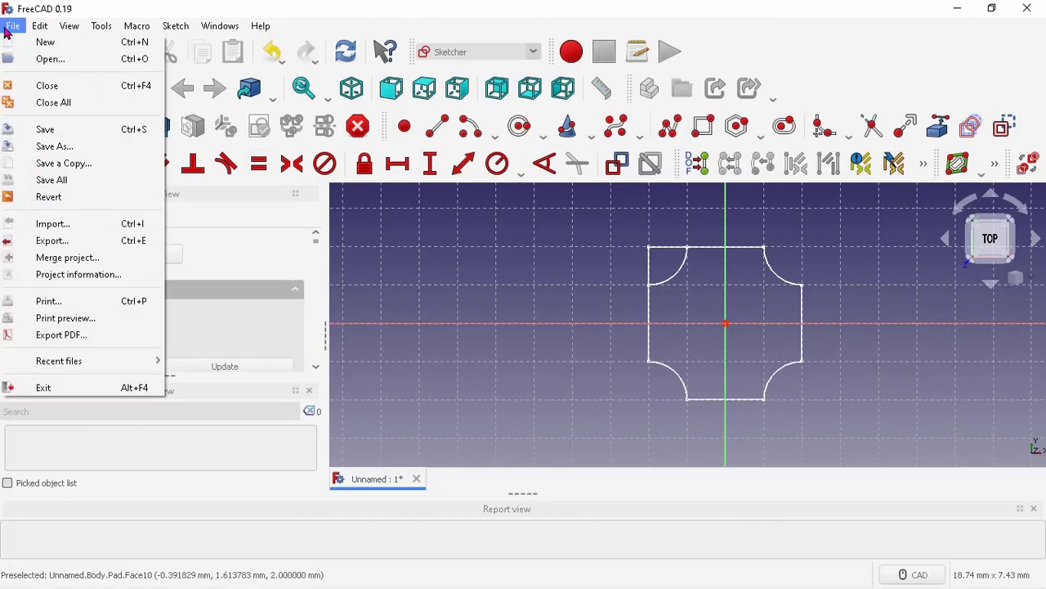
{"action": "left_click", "coordinate": [53, 102]}
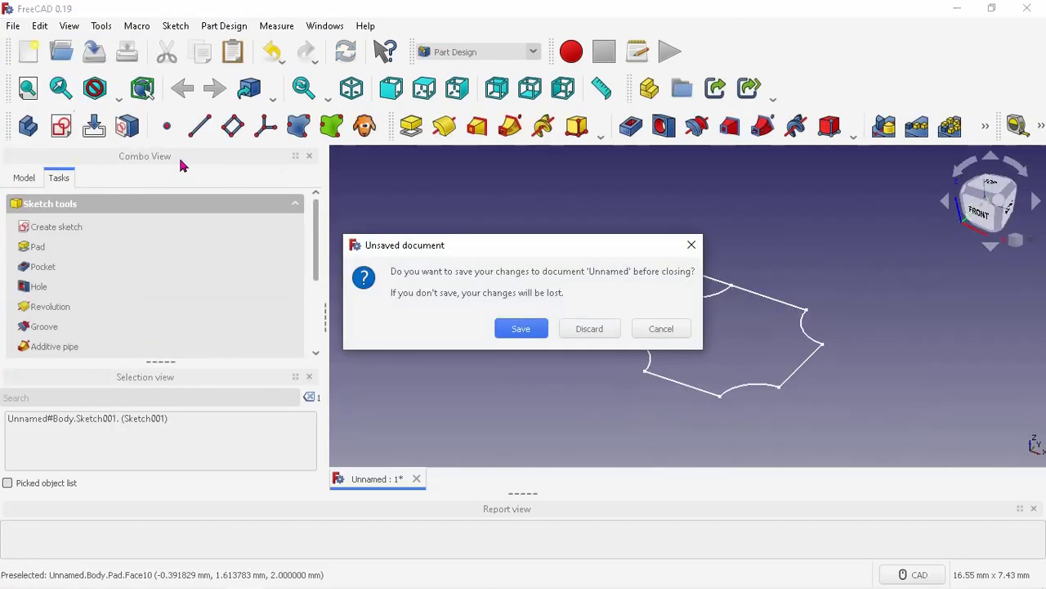
{"action": "left_click", "coordinate": [594, 335]}
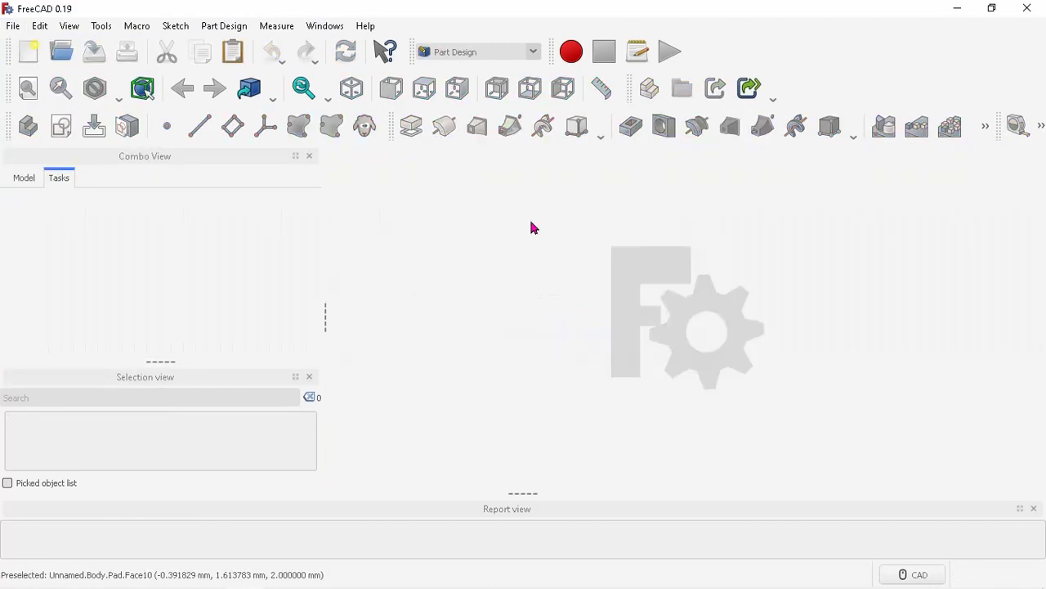
{"action": "left_click", "coordinate": [14, 26]}
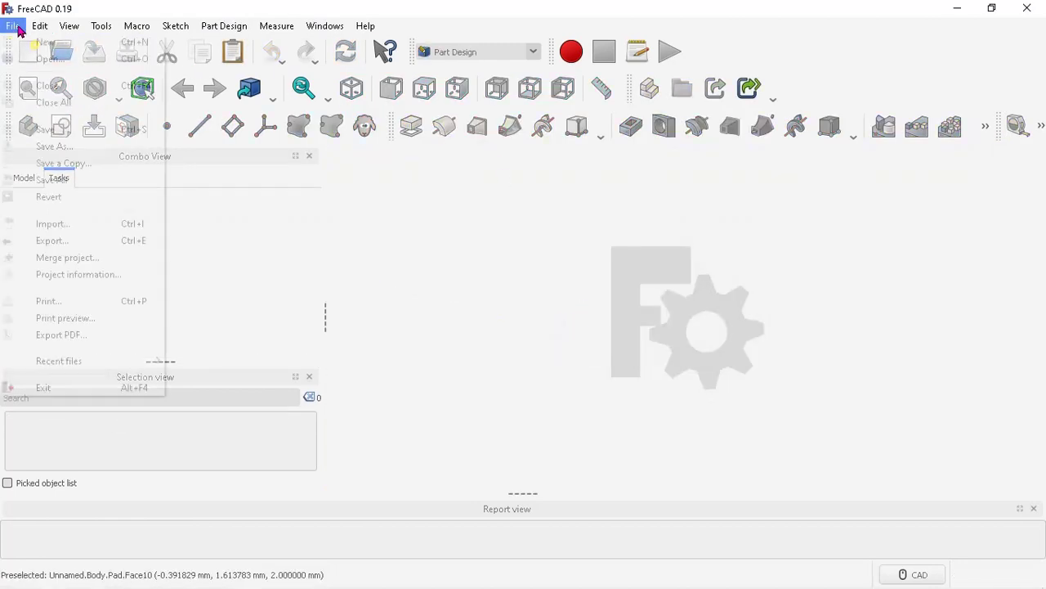
{"action": "left_click", "coordinate": [45, 43]}
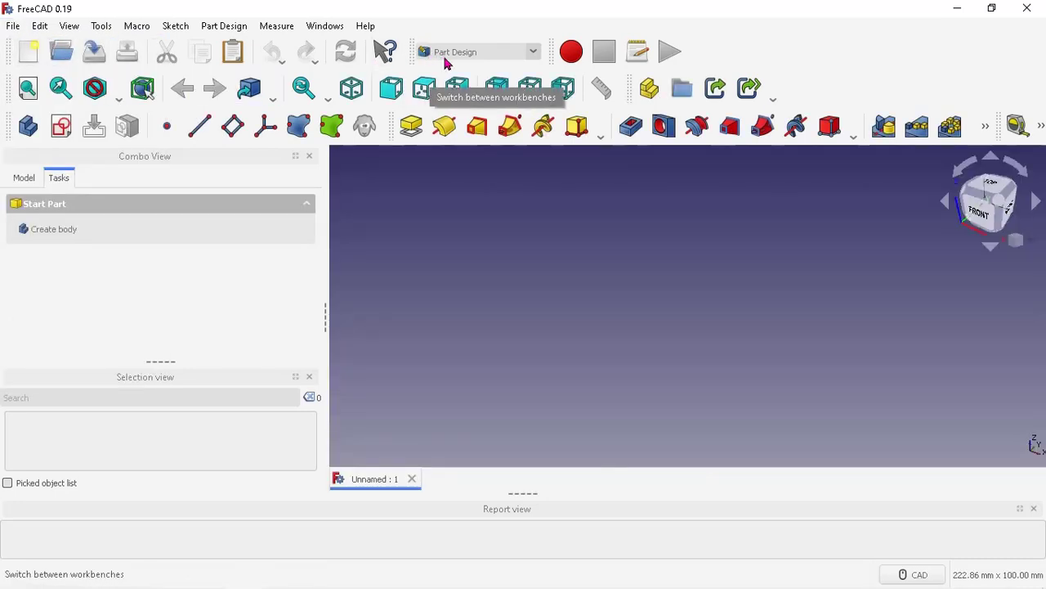
Create a body with a new sketch on XY_Plane and zoom in around the origin
{"action": "left_click", "coordinate": [65, 130]}
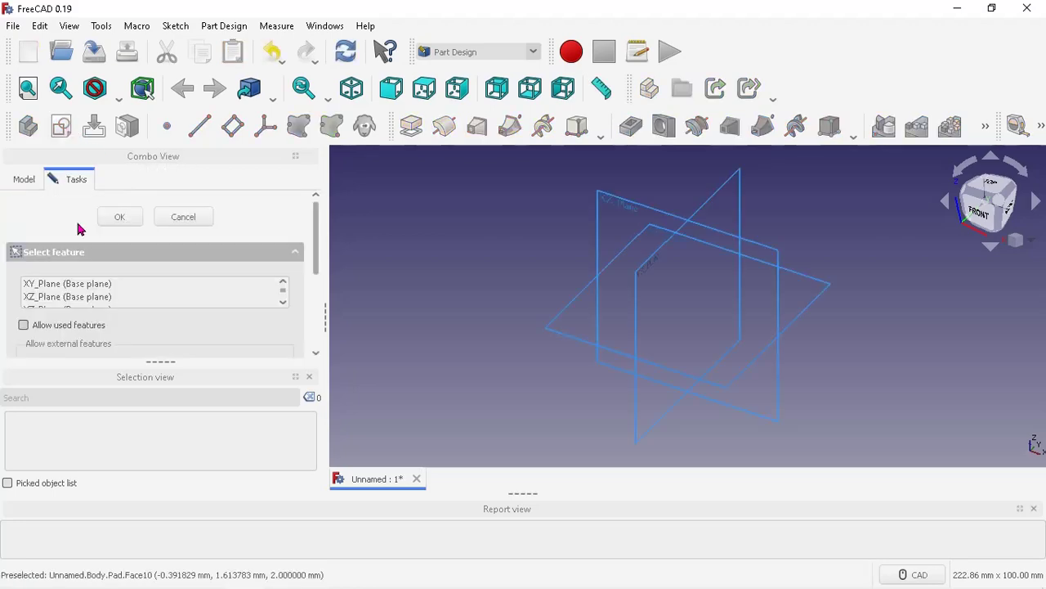
{"action": "left_click", "coordinate": [92, 284]}
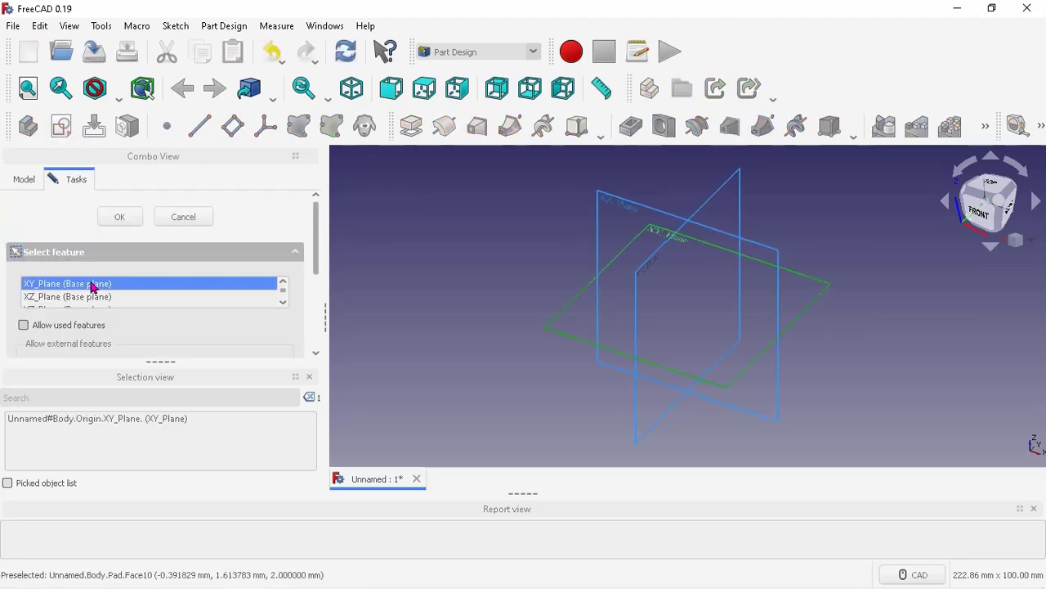
{"action": "double_click", "coordinate": [92, 284]}
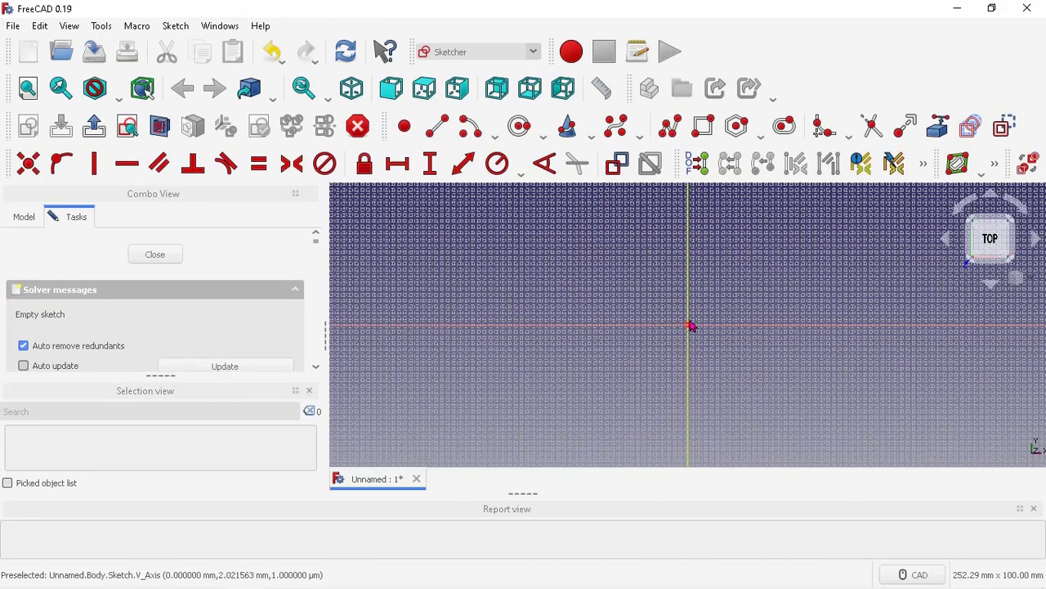
{"action": "scroll", "coordinate": [690, 331], "scroll_direction": "up", "scroll_amount": 1}
{"action": "scroll", "coordinate": [690, 330], "scroll_direction": "up", "scroll_amount": 3}
{"action": "scroll", "coordinate": [689, 329], "scroll_direction": "up", "scroll_amount": 2}
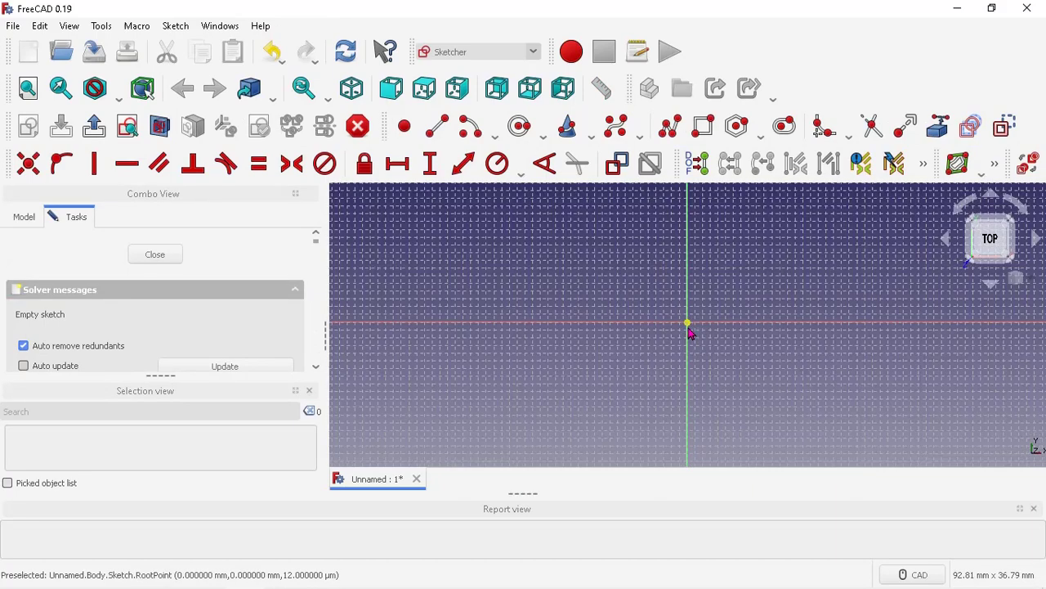
{"action": "scroll", "coordinate": [689, 327], "scroll_direction": "up", "scroll_amount": 3}
{"action": "scroll", "coordinate": [689, 323], "scroll_direction": "up", "scroll_amount": 2}
{"action": "scroll", "coordinate": [686, 318], "scroll_direction": "up", "scroll_amount": 2}
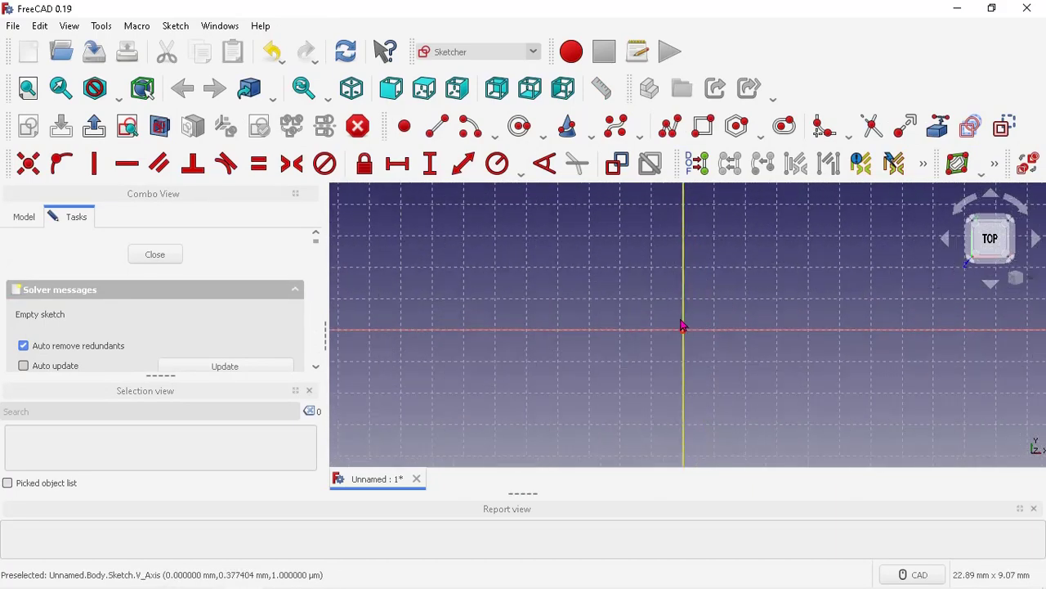
{"action": "scroll", "coordinate": [683, 343], "scroll_direction": "up", "scroll_amount": 1}
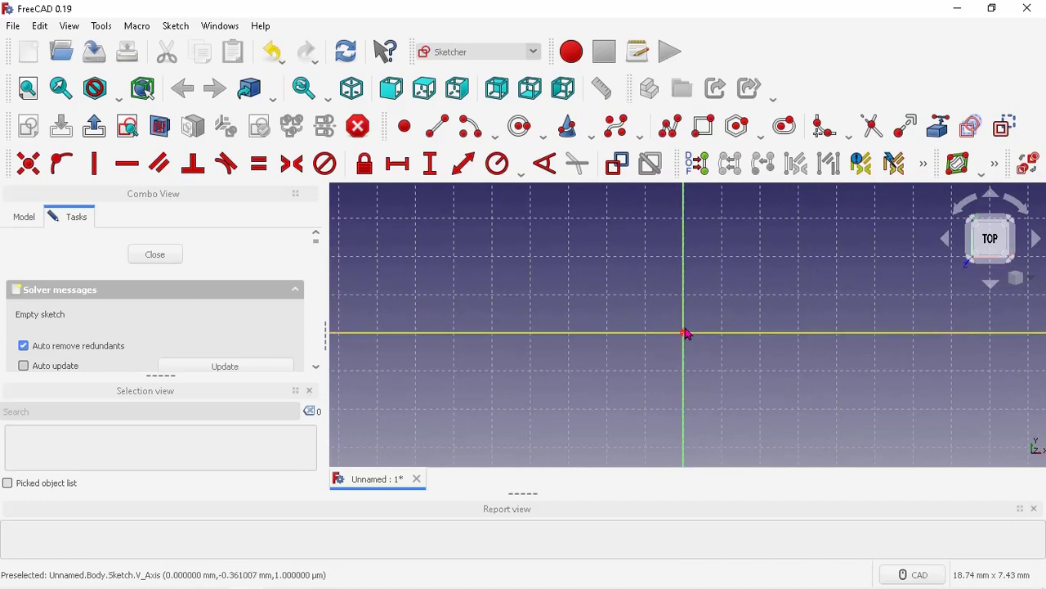
Draw a rectangle from corner (-2, -2) to (2, 2), giving a 4 × 4 square
{"action": "left_click", "coordinate": [704, 124]}
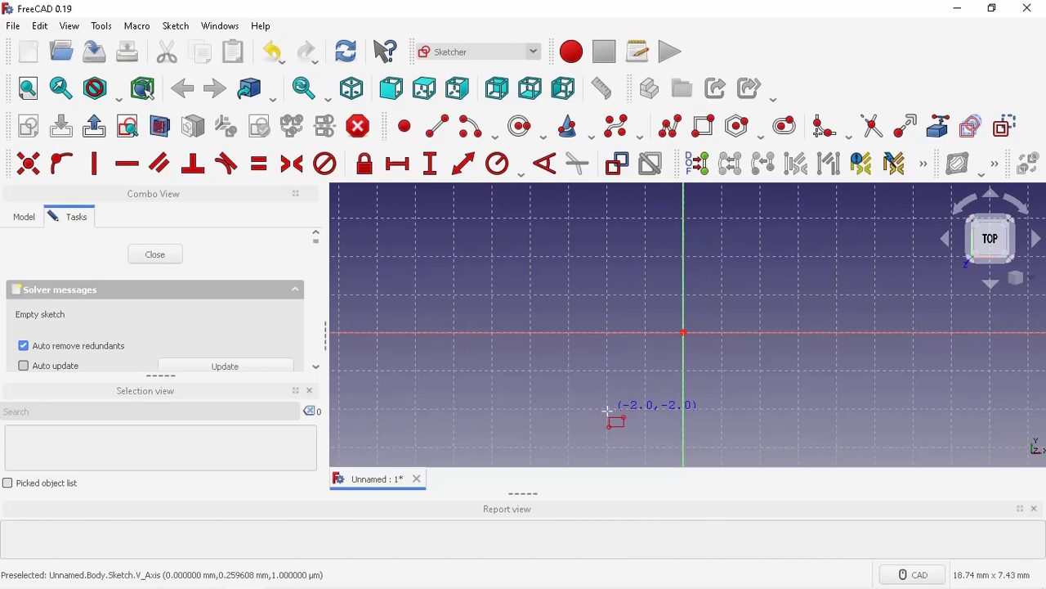
{"action": "left_click", "coordinate": [606, 409]}
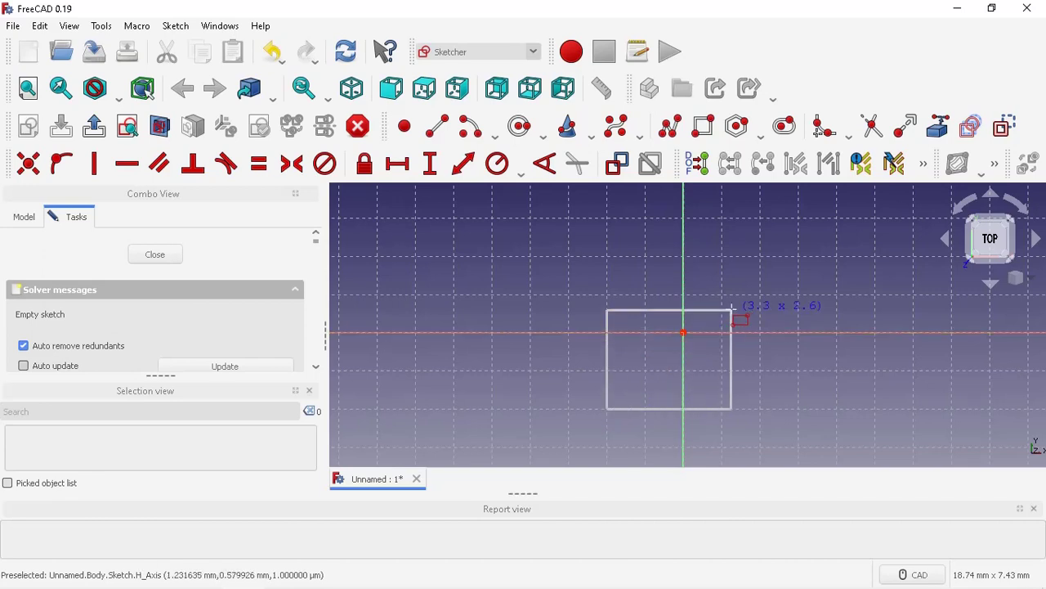
{"action": "left_click", "coordinate": [762, 256]}
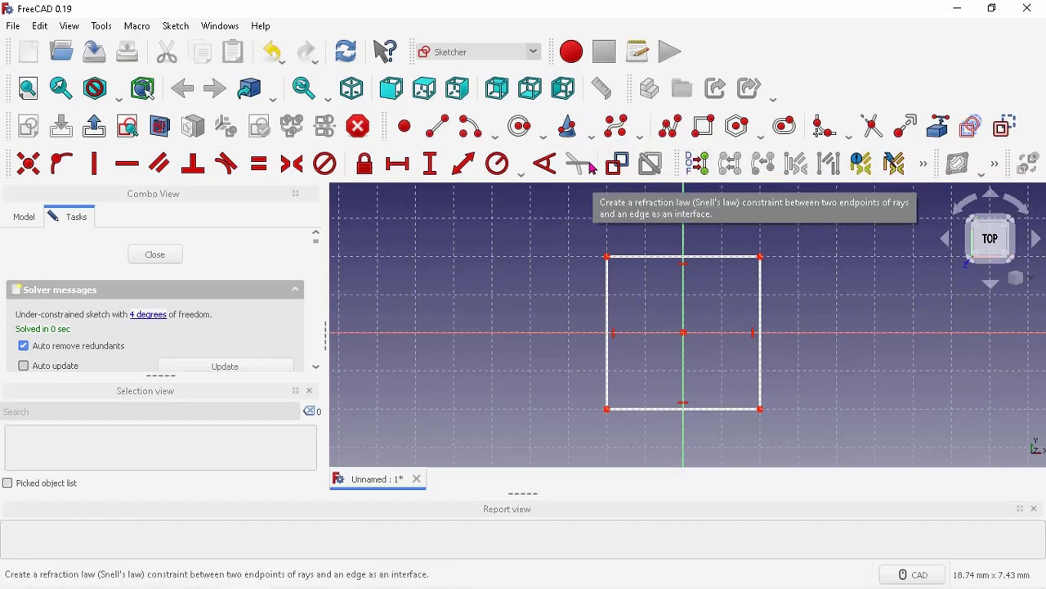
Draw a centre-and-endpoints arc notching the square's top-left corner
{"action": "left_click", "coordinate": [471, 127]}
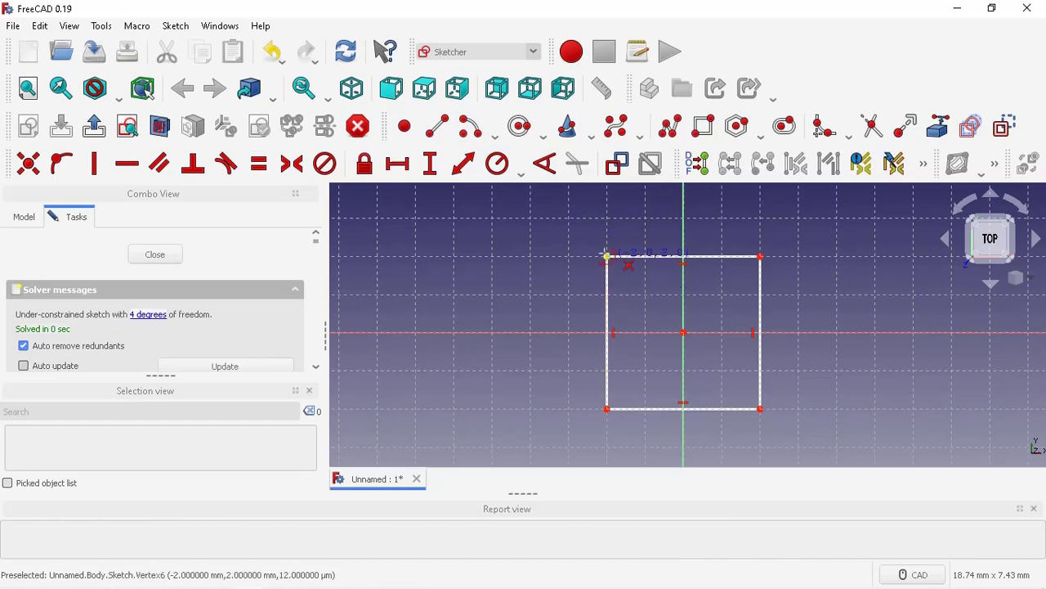
{"action": "left_click", "coordinate": [495, 137]}
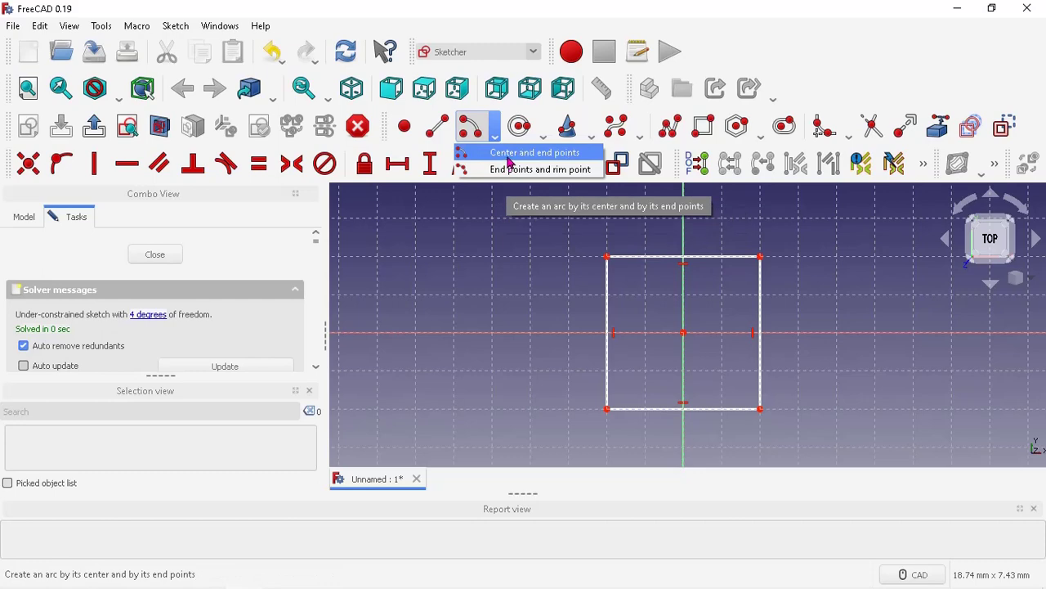
{"action": "left_click", "coordinate": [509, 158]}
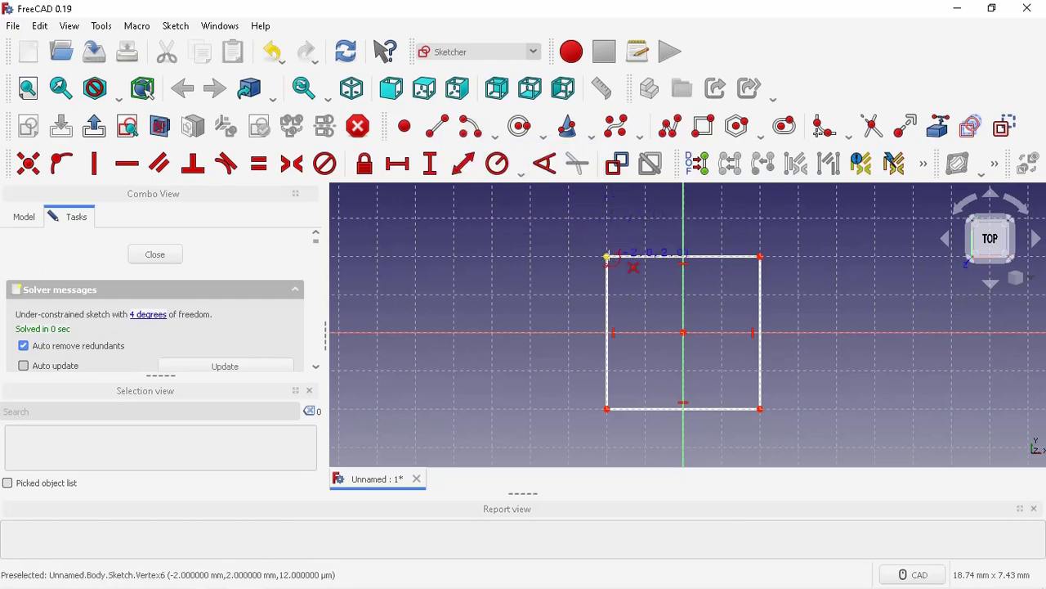
{"action": "left_click", "coordinate": [607, 256]}
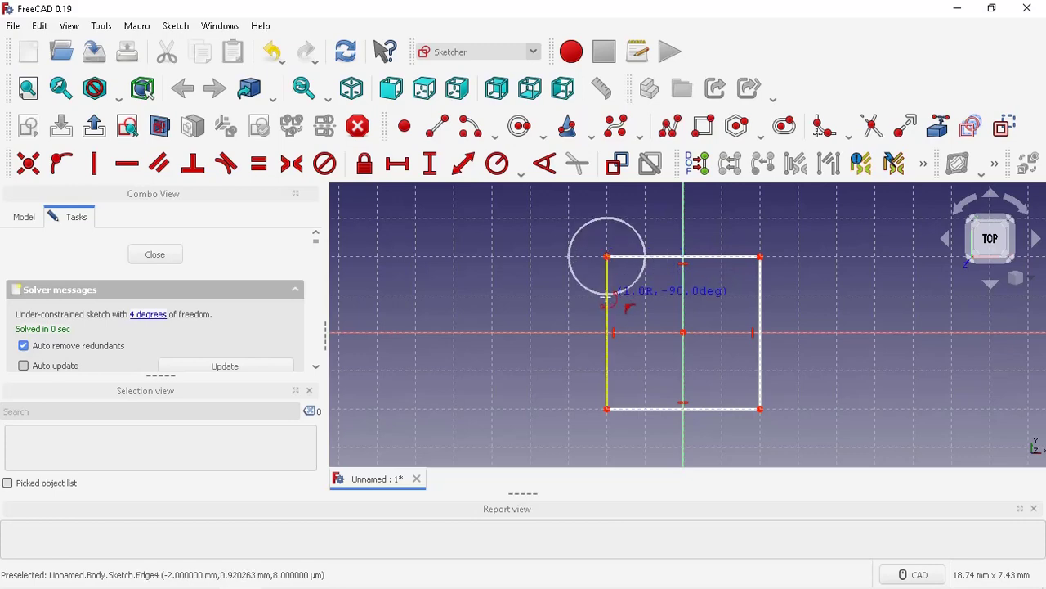
{"action": "left_click", "coordinate": [608, 300]}
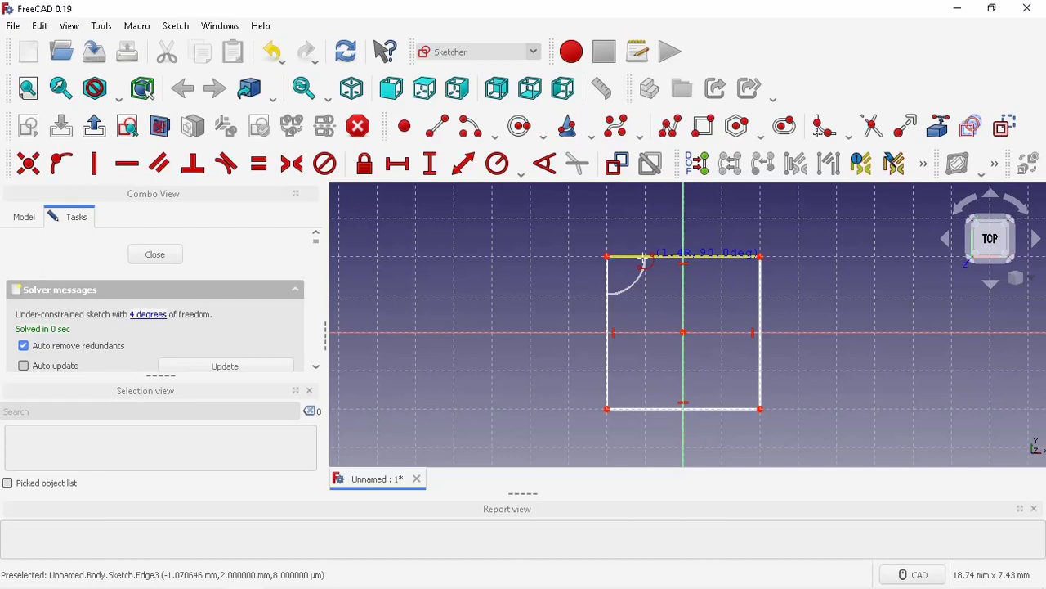
{"action": "left_click", "coordinate": [645, 259]}
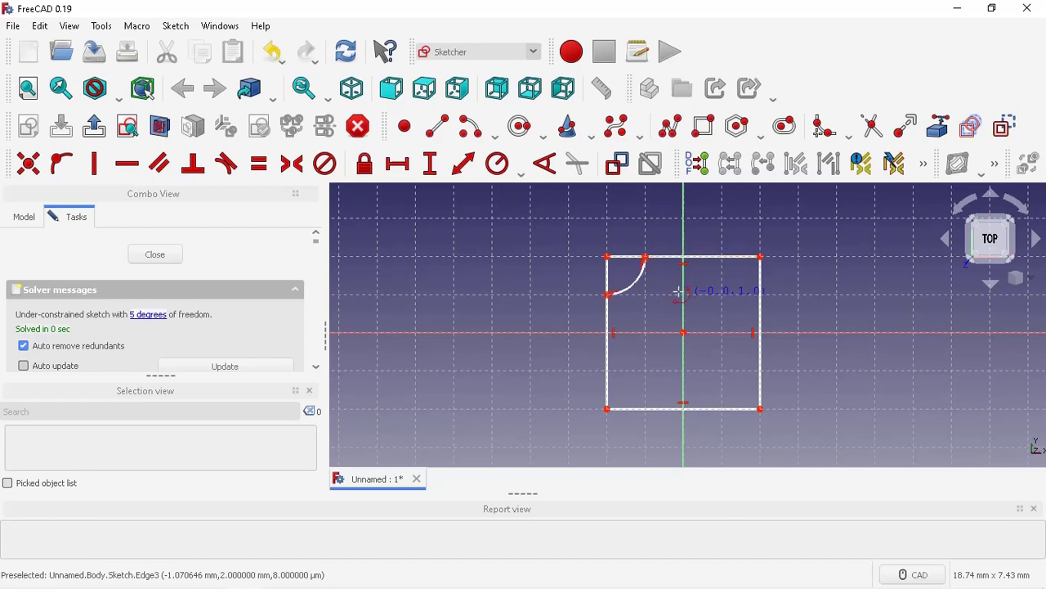
Draw corner arcs at the top-right and bottom-right corners and begin the bottom-left one
{"action": "left_click", "coordinate": [760, 257]}
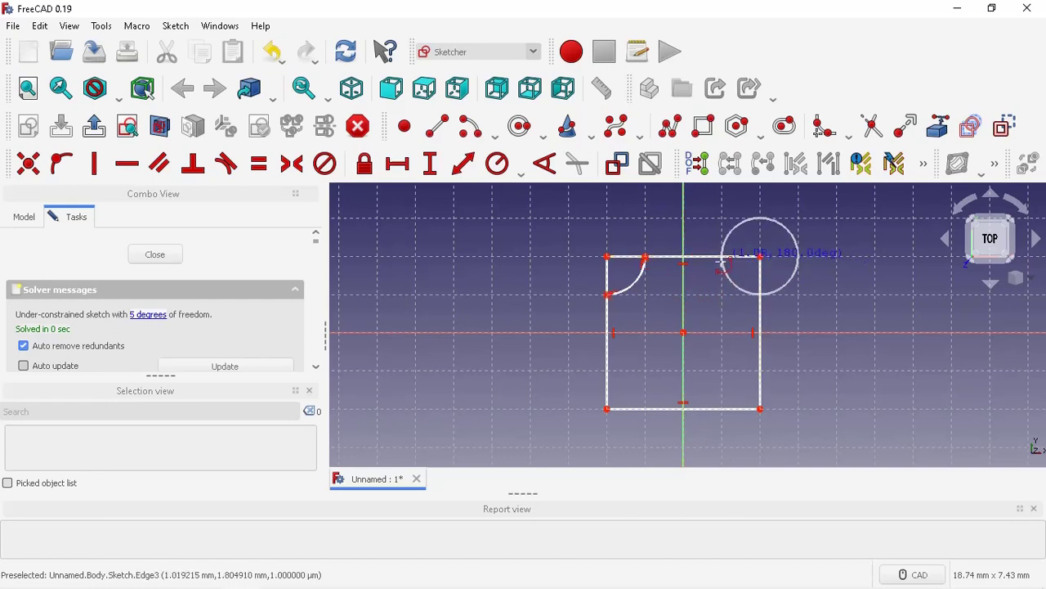
{"action": "left_click", "coordinate": [721, 258]}
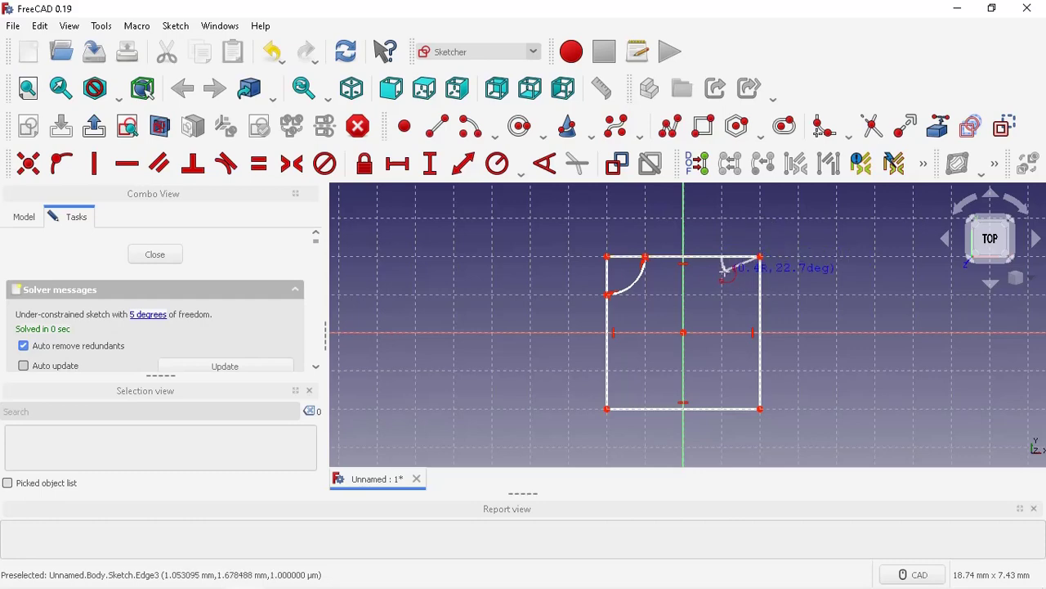
{"action": "left_click", "coordinate": [760, 296]}
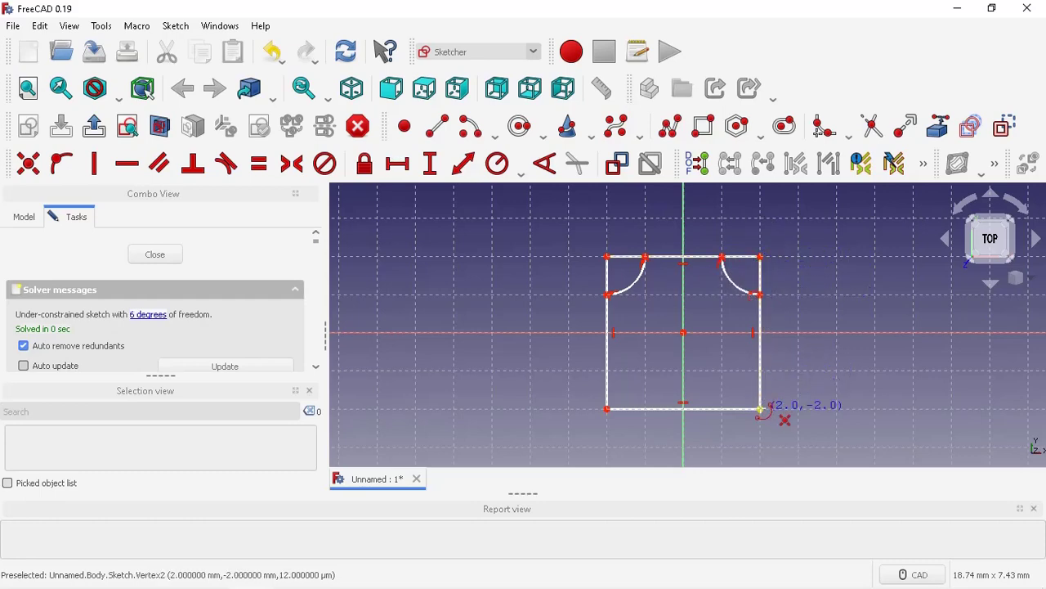
{"action": "left_click", "coordinate": [760, 409]}
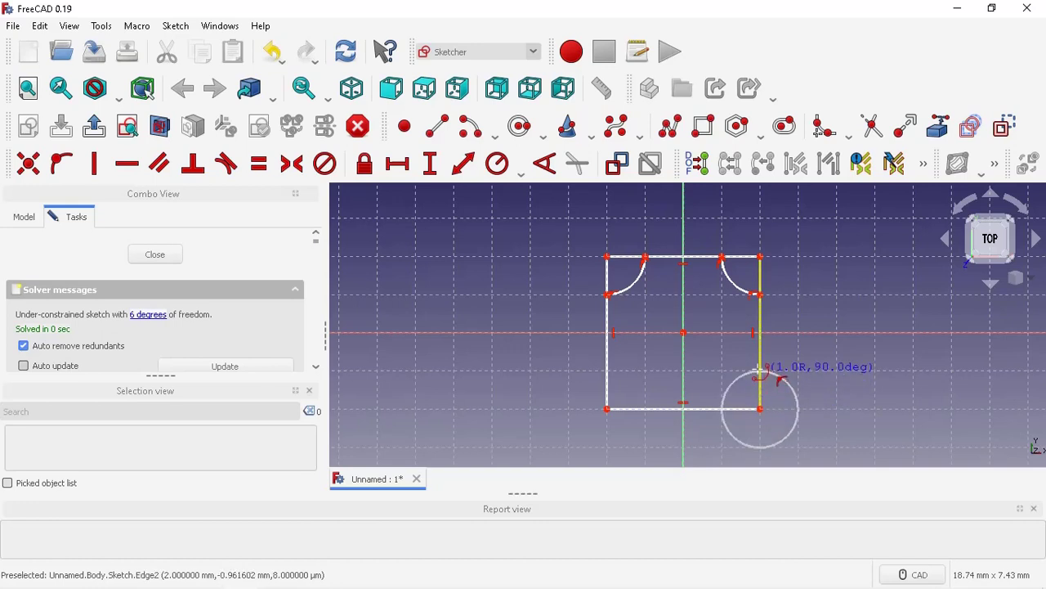
{"action": "left_click", "coordinate": [760, 372]}
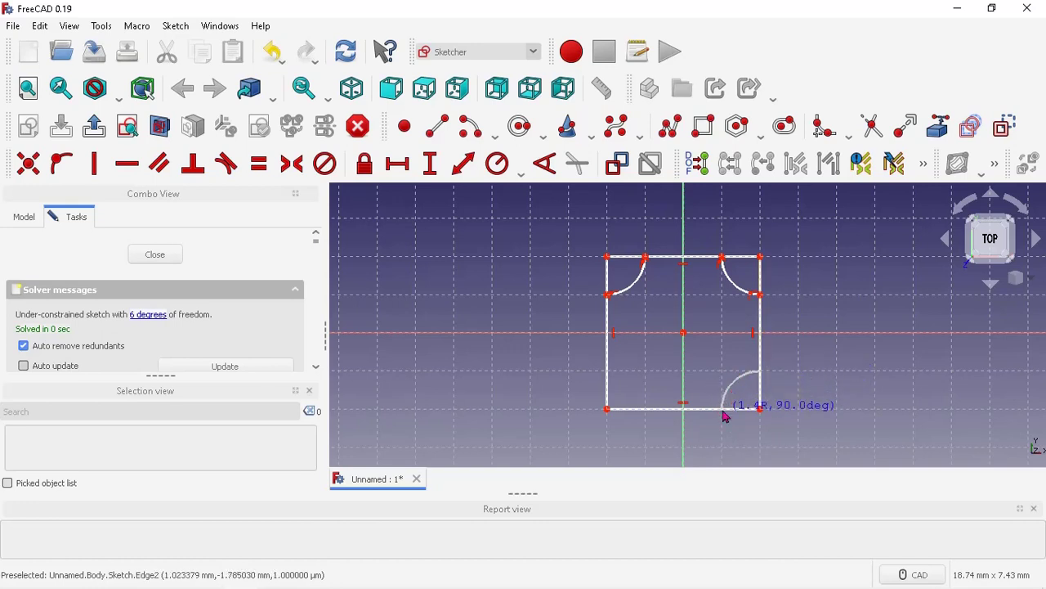
{"action": "left_click", "coordinate": [723, 410]}
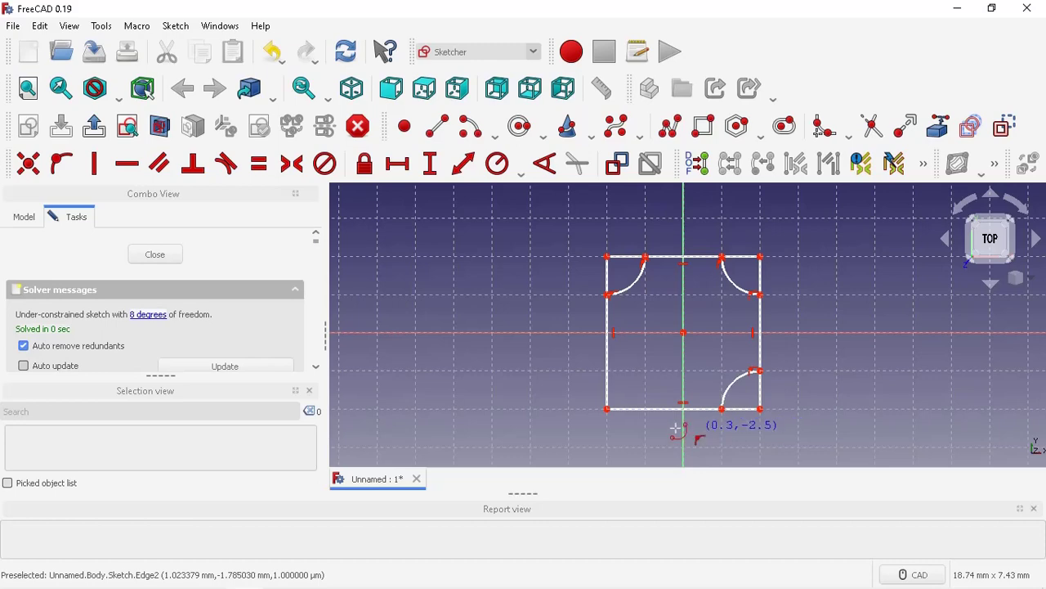
{"action": "left_click", "coordinate": [607, 409]}
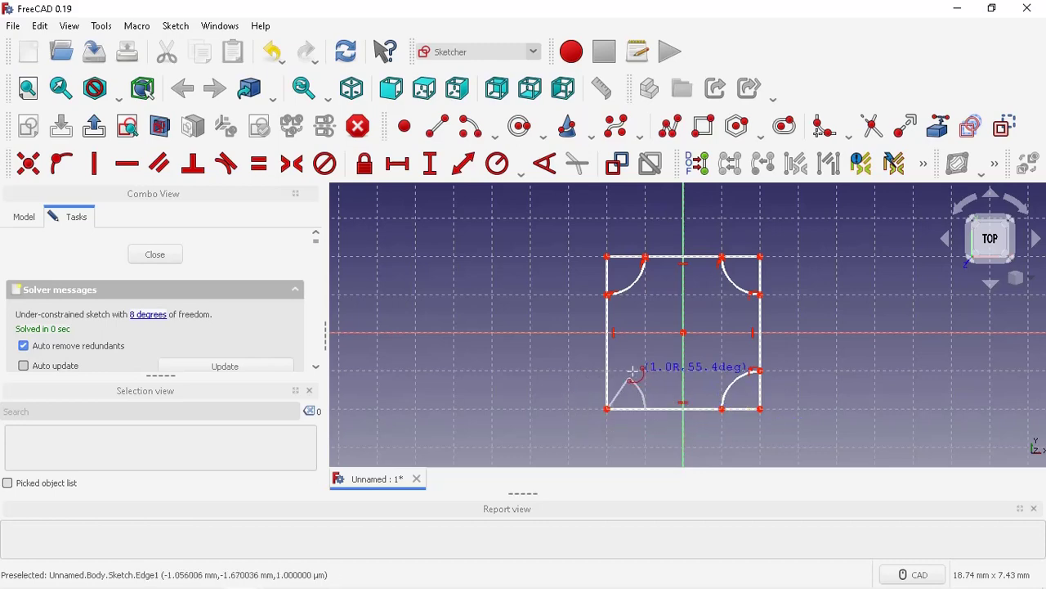
{"action": "left_click", "coordinate": [607, 370]}
Finish the bottom-left arc, then trim the corner stubs at the top-left and top-right corners
{"action": "left_click", "coordinate": [808, 423]}
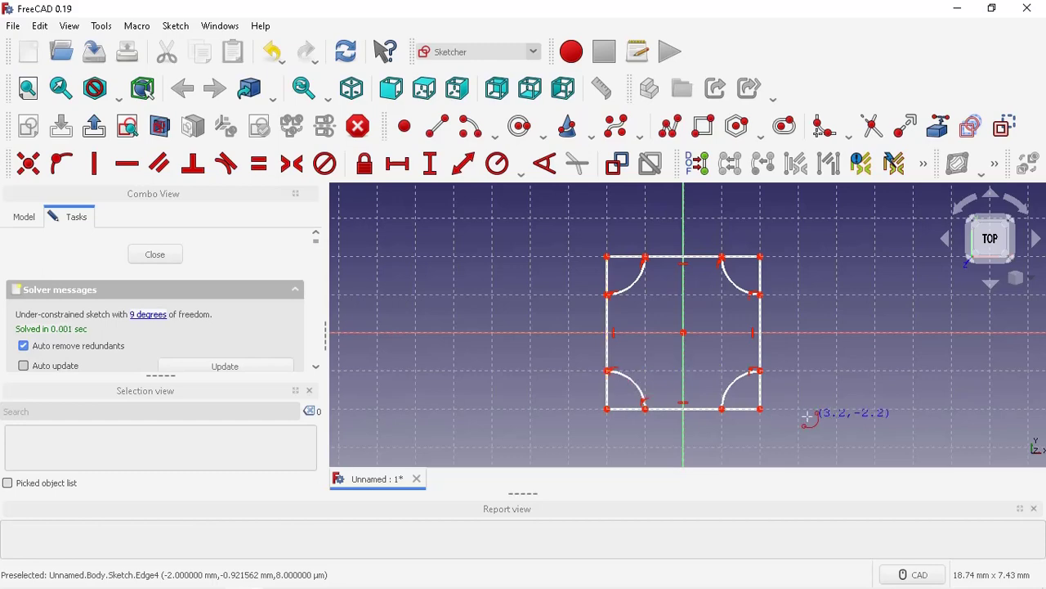
{"action": "left_click", "coordinate": [871, 125]}
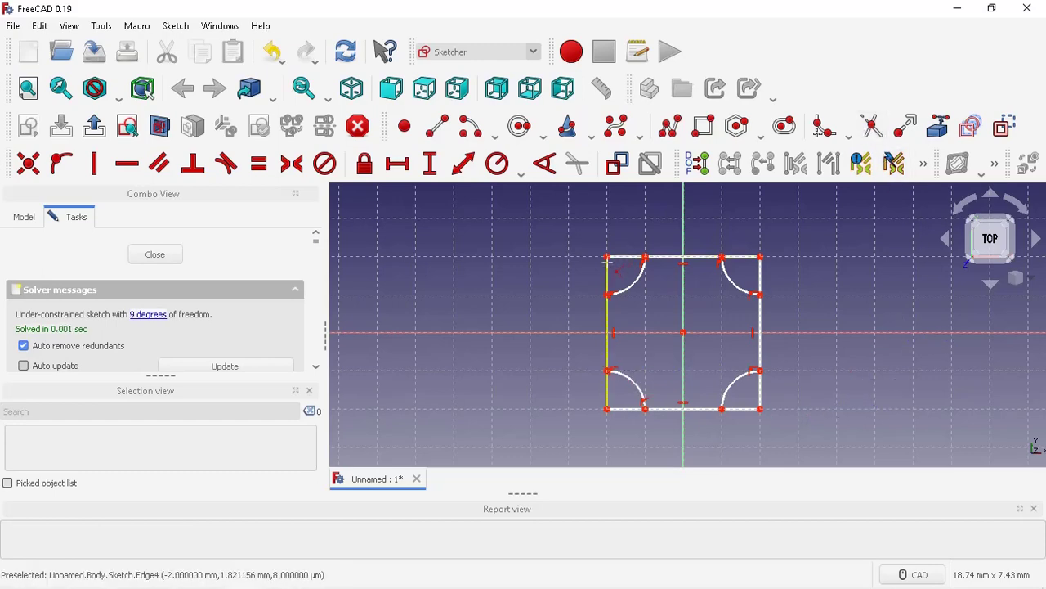
{"action": "left_click", "coordinate": [620, 270]}
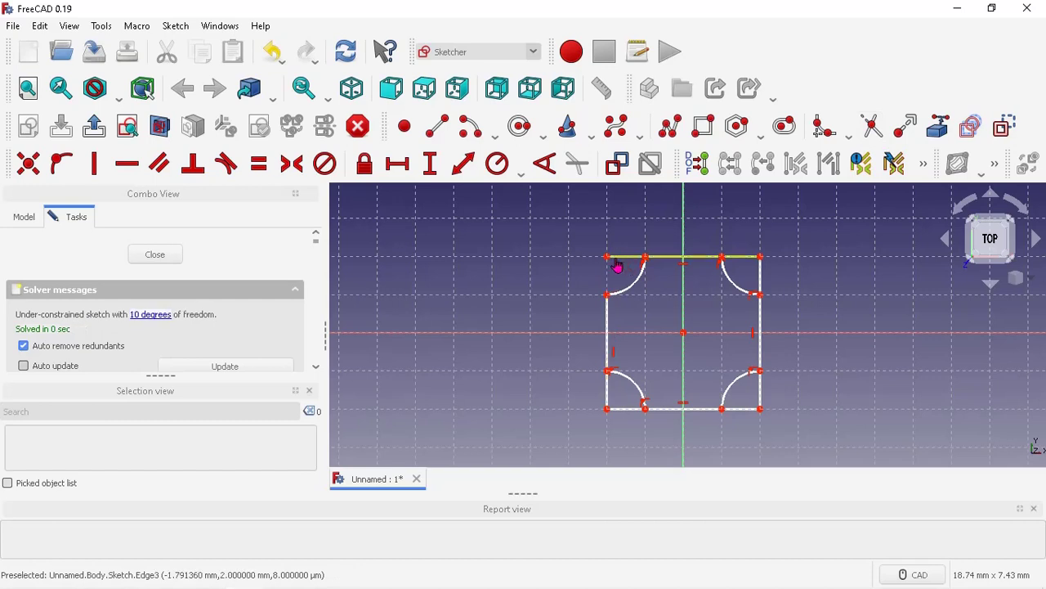
{"action": "left_click", "coordinate": [618, 260]}
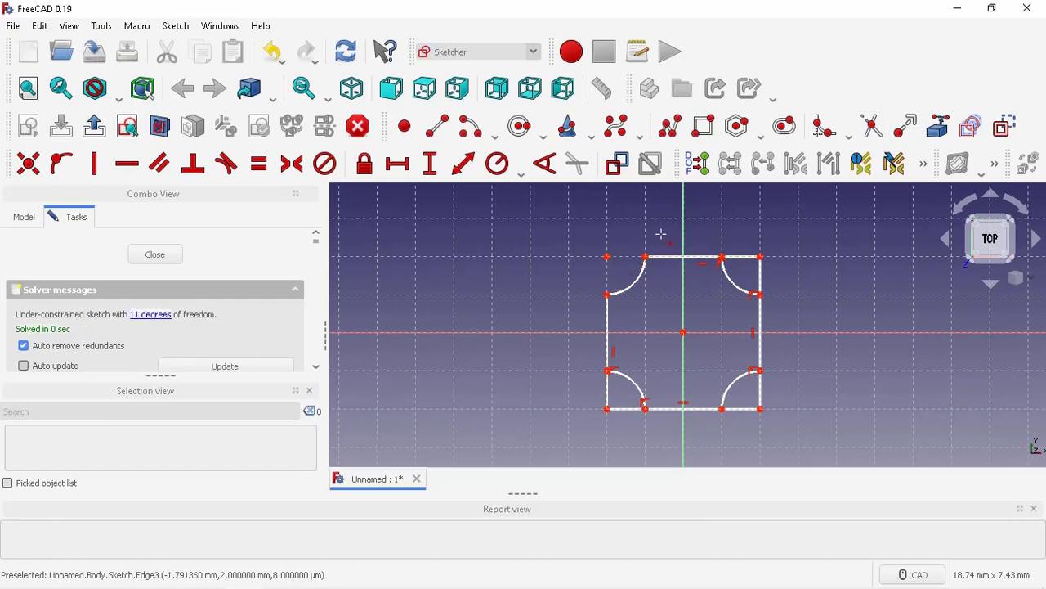
{"action": "left_click", "coordinate": [755, 258]}
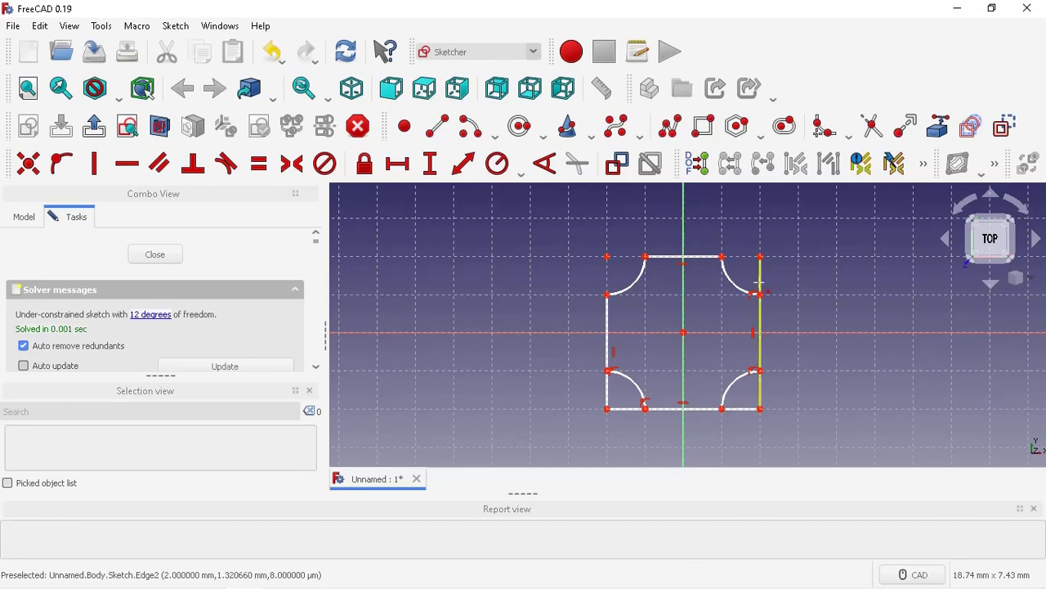
{"action": "left_click", "coordinate": [760, 266]}
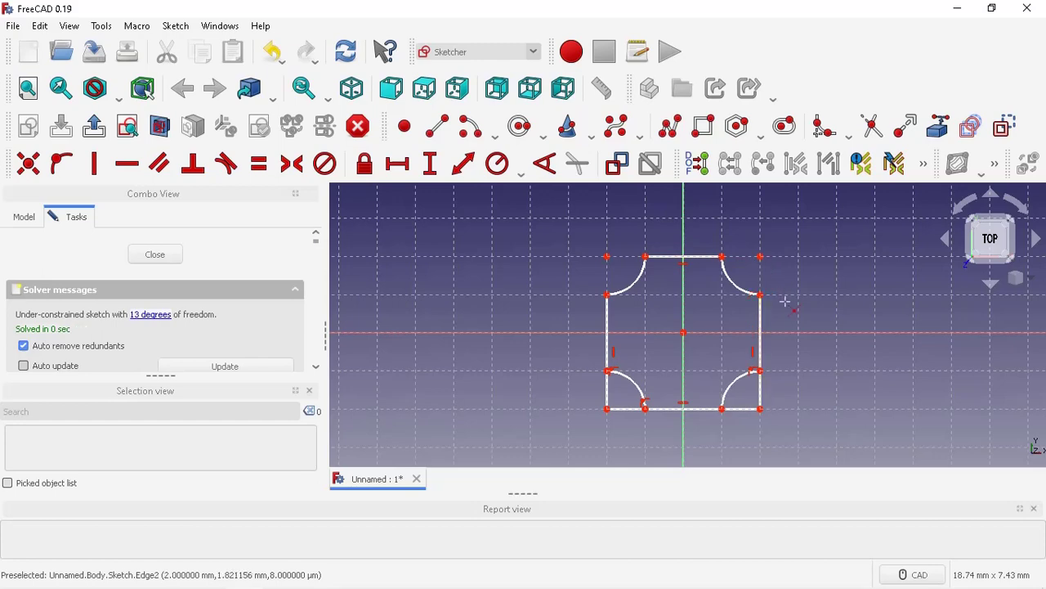
Trim the remaining corner stubs at the bottom-right and bottom-left corners
{"action": "left_click", "coordinate": [760, 400]}
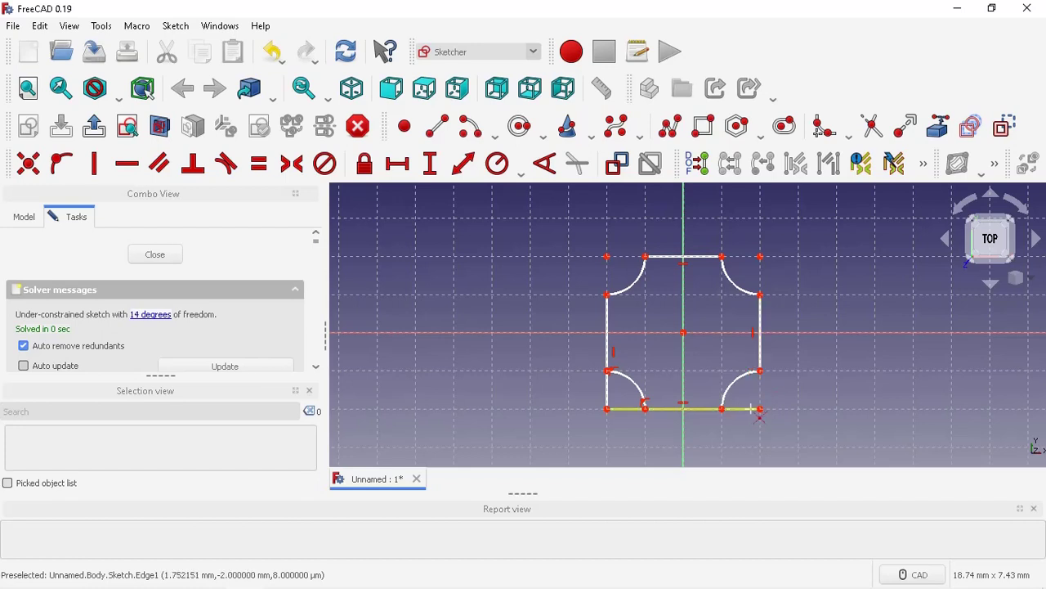
{"action": "left_click", "coordinate": [751, 409]}
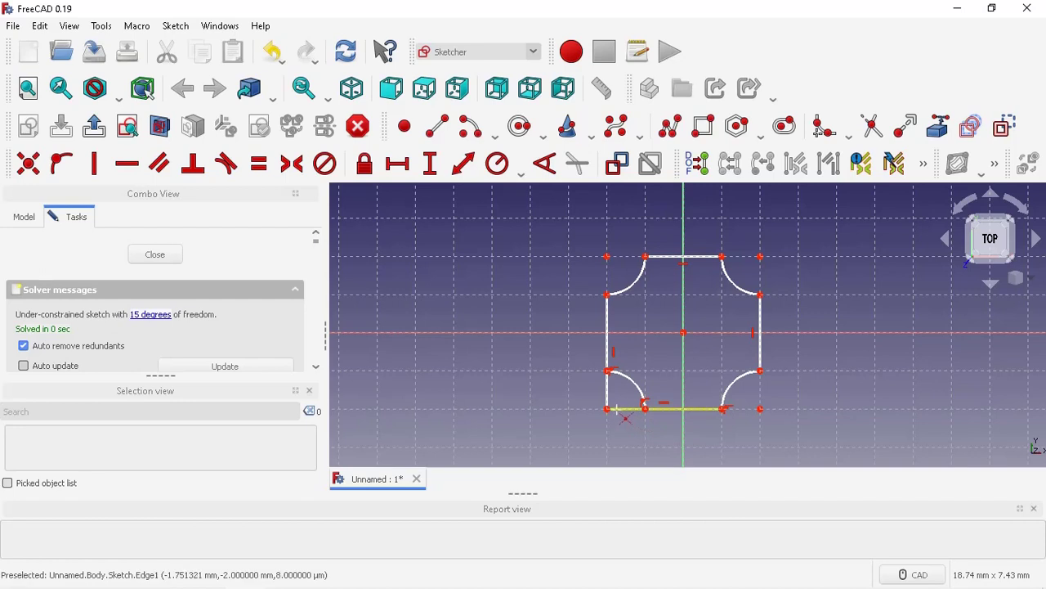
{"action": "left_click", "coordinate": [617, 412]}
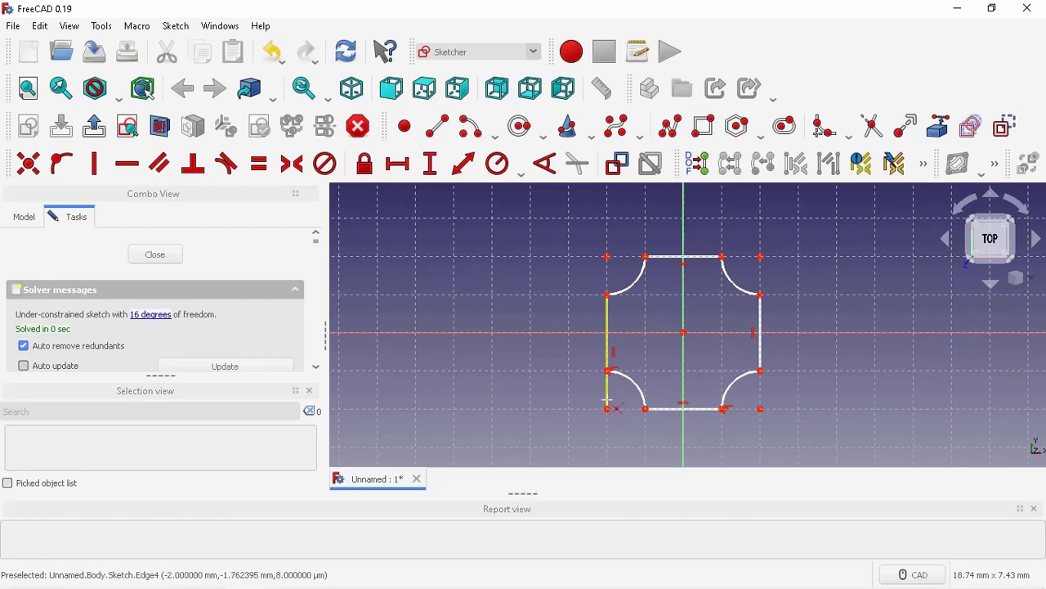
{"action": "left_click", "coordinate": [607, 402]}
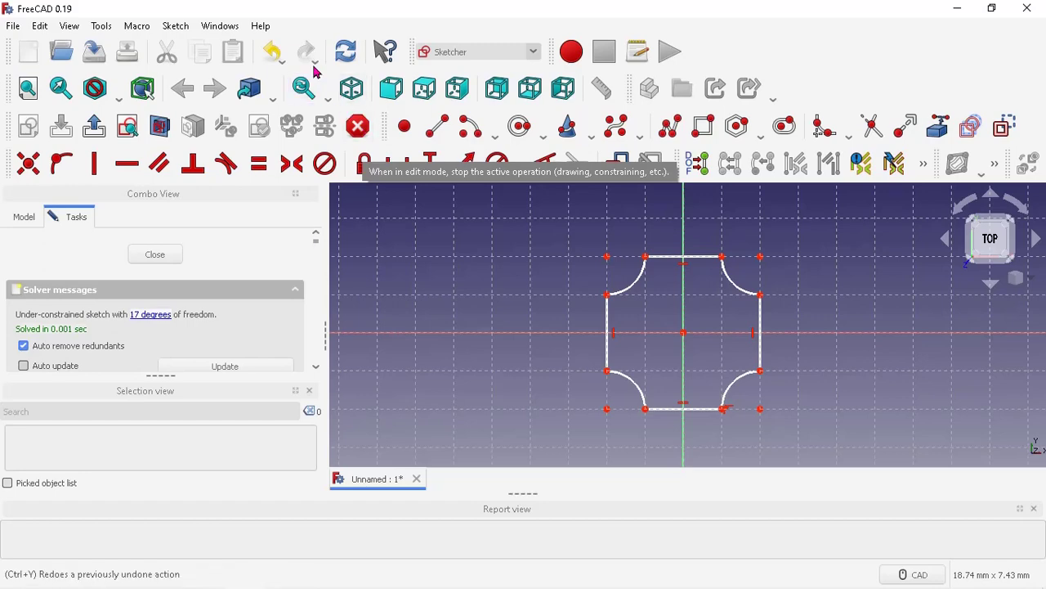
Stop the Trim edge operation via Sketch > Stop operation
{"action": "left_click", "coordinate": [183, 31]}
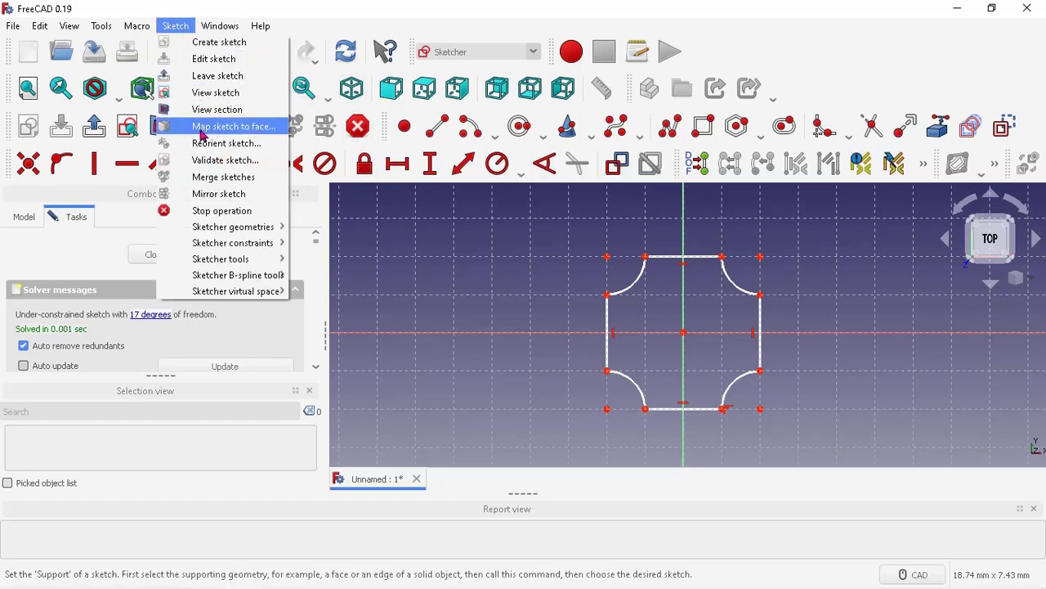
{"action": "left_click", "coordinate": [214, 212]}
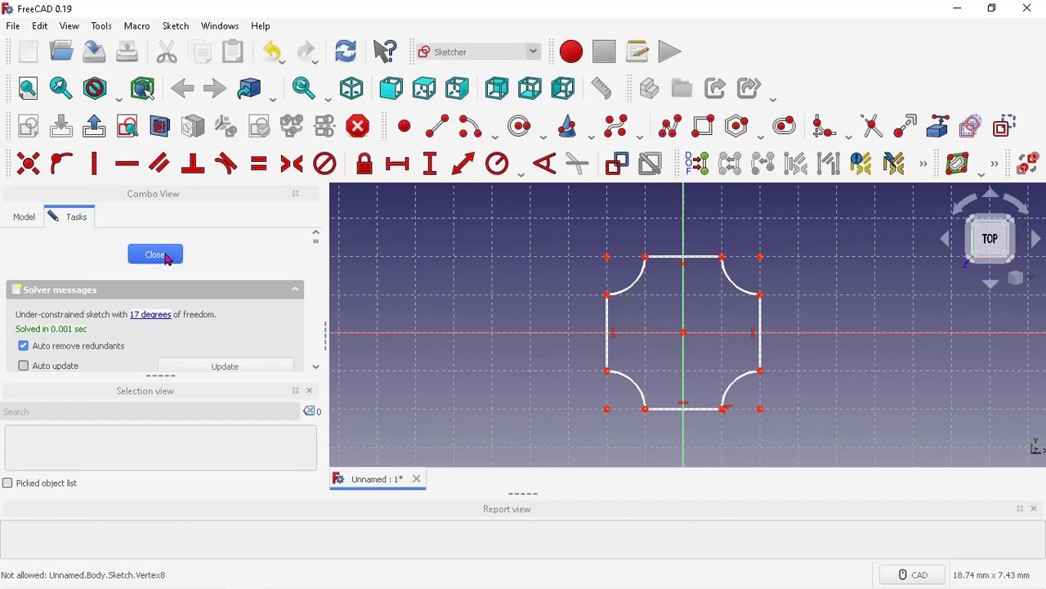
Close the sketch editor and zoom in on the notched profile in the 3D view
{"action": "left_click", "coordinate": [168, 259]}
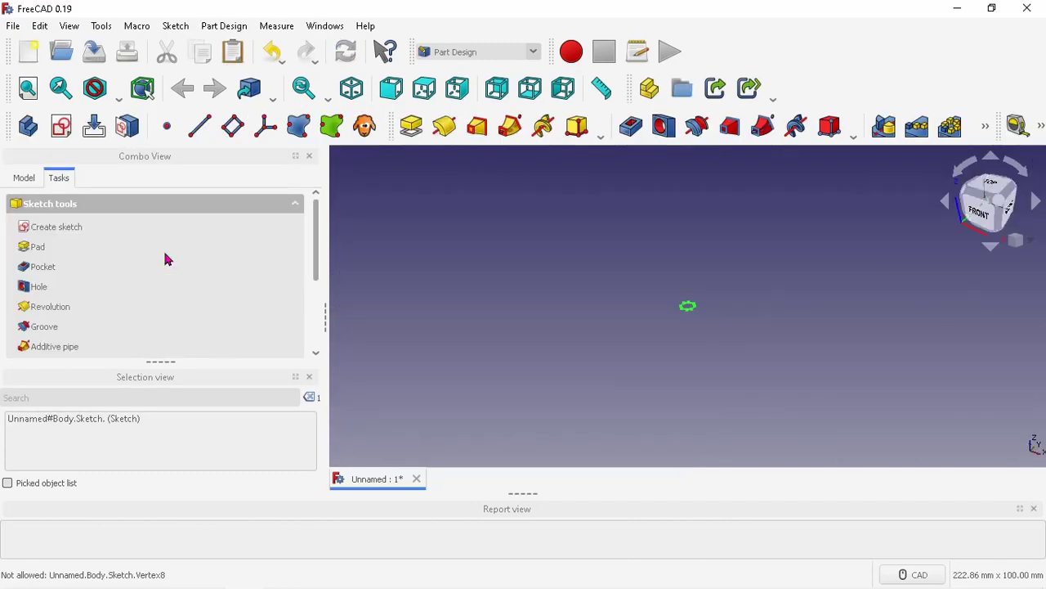
{"action": "scroll", "coordinate": [697, 313], "scroll_direction": "up", "scroll_amount": 2}
{"action": "scroll", "coordinate": [691, 311], "scroll_direction": "up", "scroll_amount": 2}
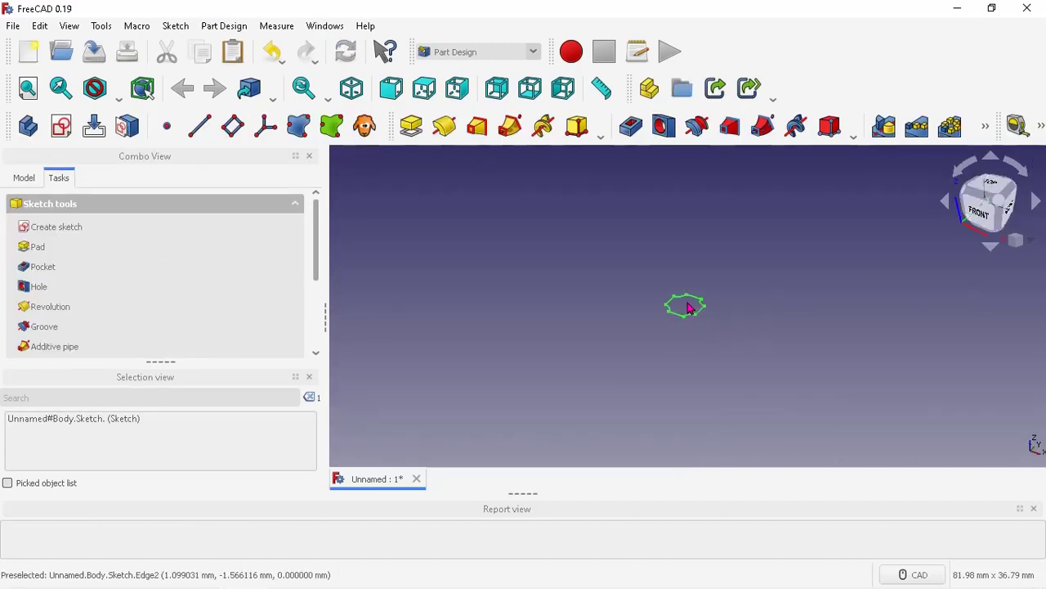
{"action": "scroll", "coordinate": [689, 309], "scroll_direction": "up", "scroll_amount": 2}
{"action": "scroll", "coordinate": [687, 307], "scroll_direction": "up", "scroll_amount": 1}
{"action": "scroll", "coordinate": [687, 308], "scroll_direction": "up", "scroll_amount": 1}
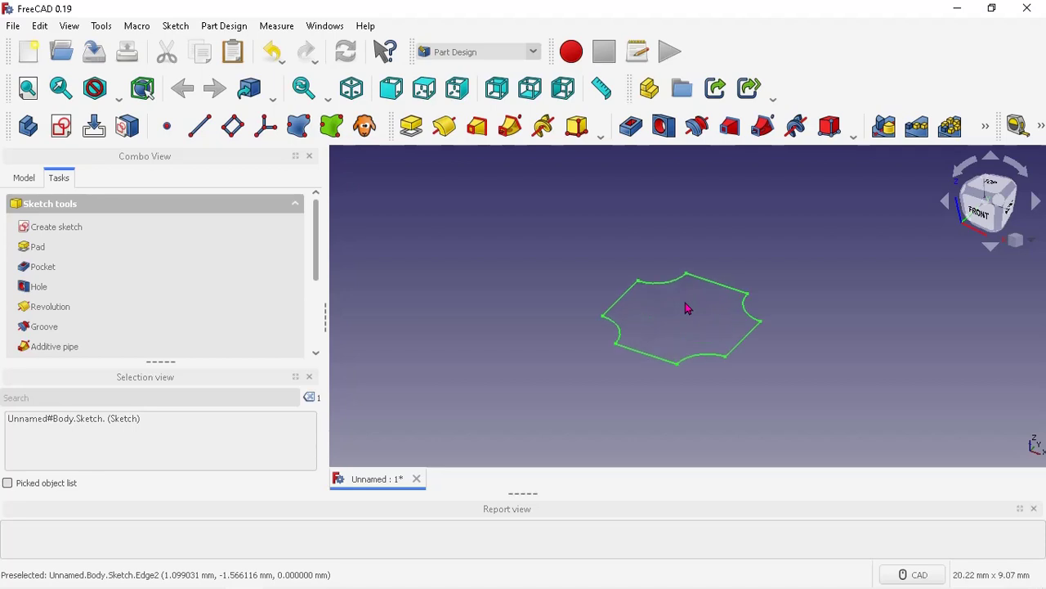
{"action": "scroll", "coordinate": [687, 307], "scroll_direction": "up", "scroll_amount": 1}
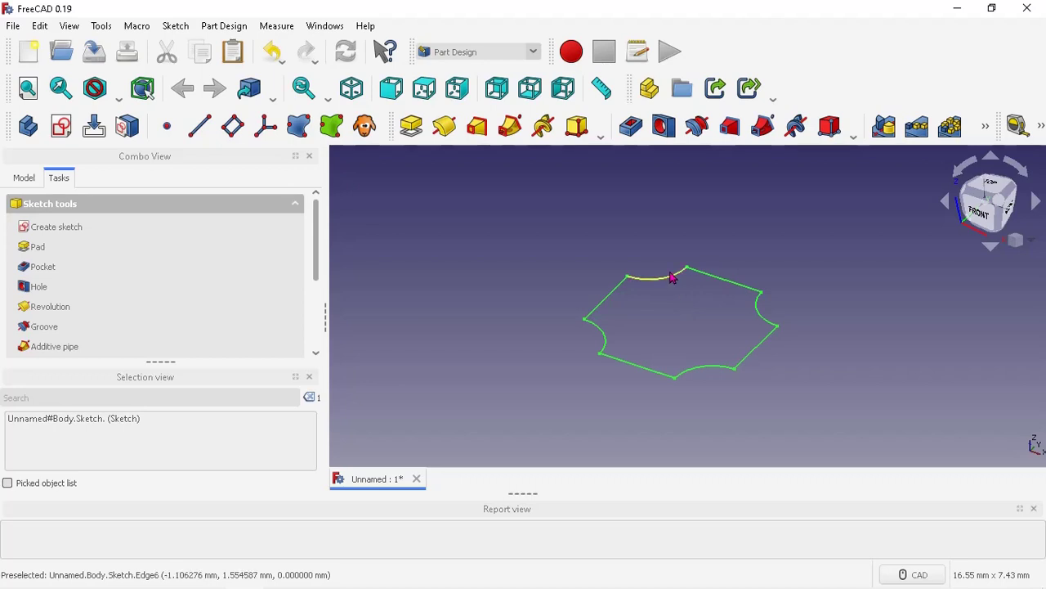
Pad the notched sketch with a length of 2 mm instead of 10 mm
{"action": "left_click", "coordinate": [411, 129]}
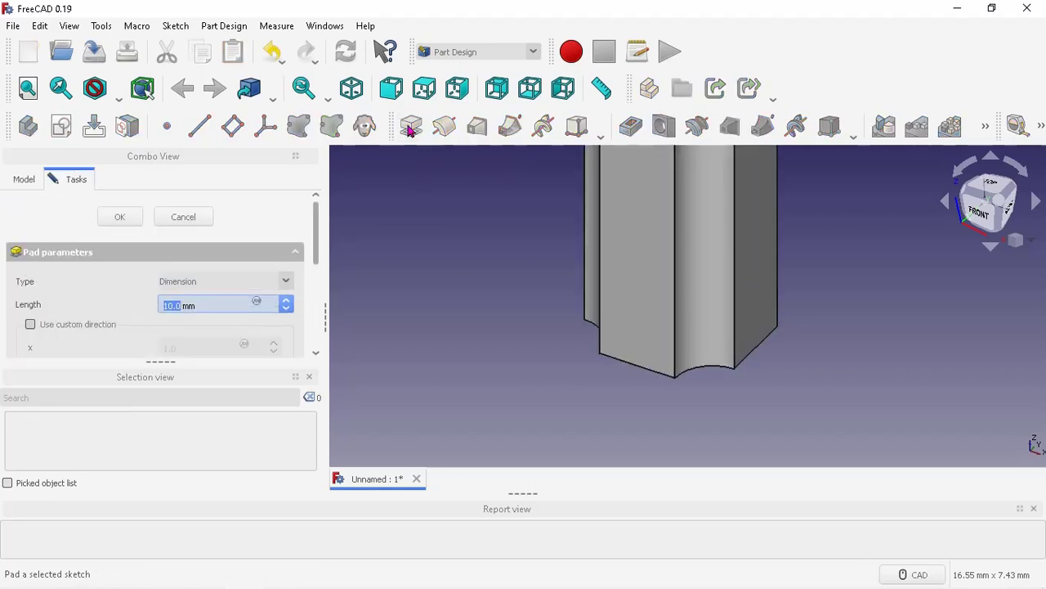
{"action": "left_click", "coordinate": [218, 298]}
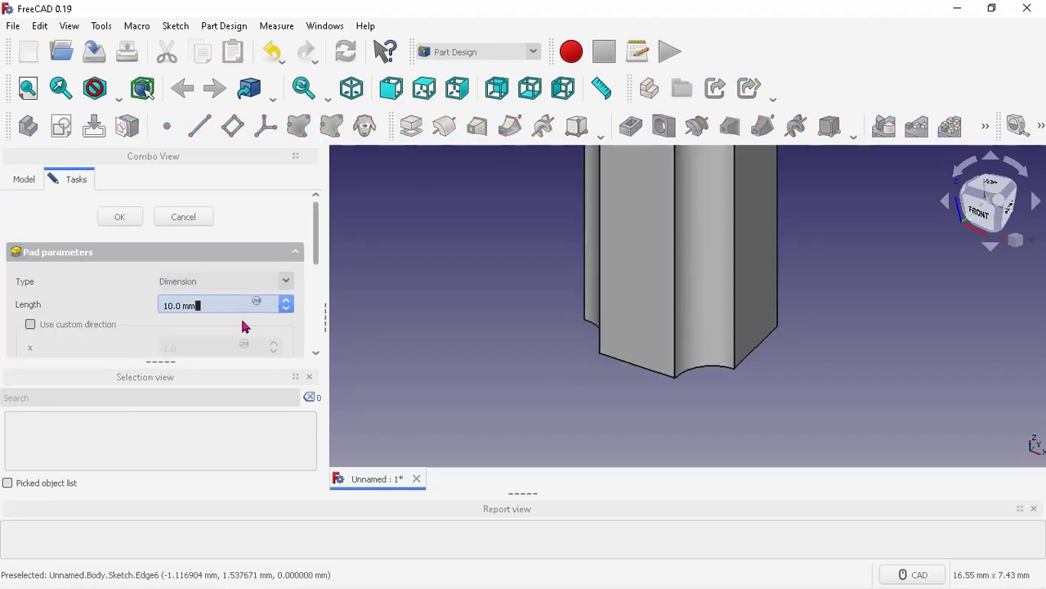
{"action": "key", "text": "Left"}
{"action": "key", "text": "Left"}
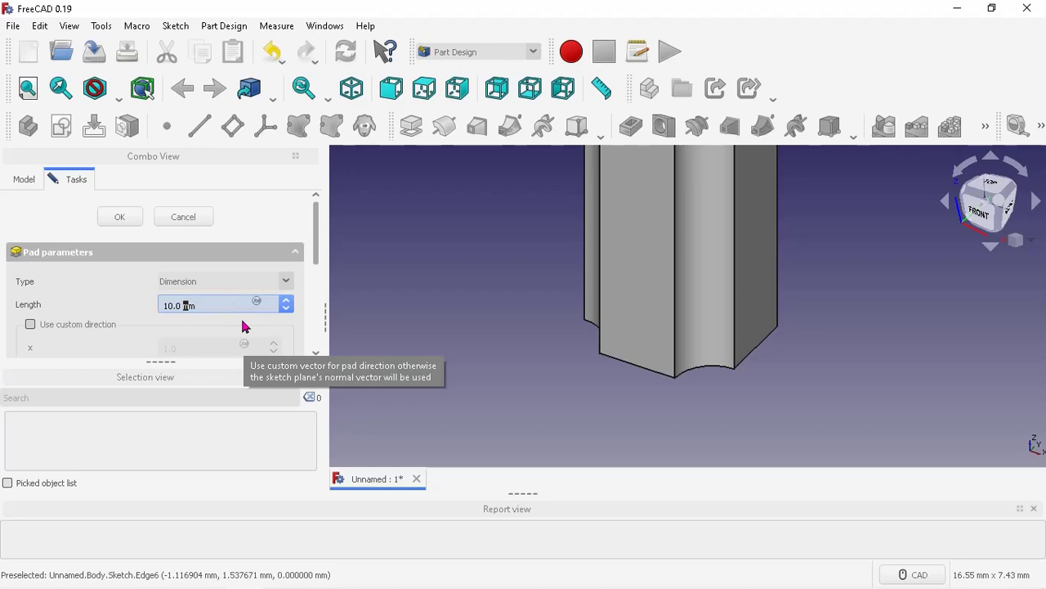
{"action": "key", "text": "BackSpace"}
{"action": "key", "text": "BackSpace"}
{"action": "key", "text": "BackSpace"}
{"action": "key", "text": "BackSpace"}
{"action": "key", "text": "BackSpace"}
{"action": "type", "text": "2"}
{"action": "key", "text": "Return"}
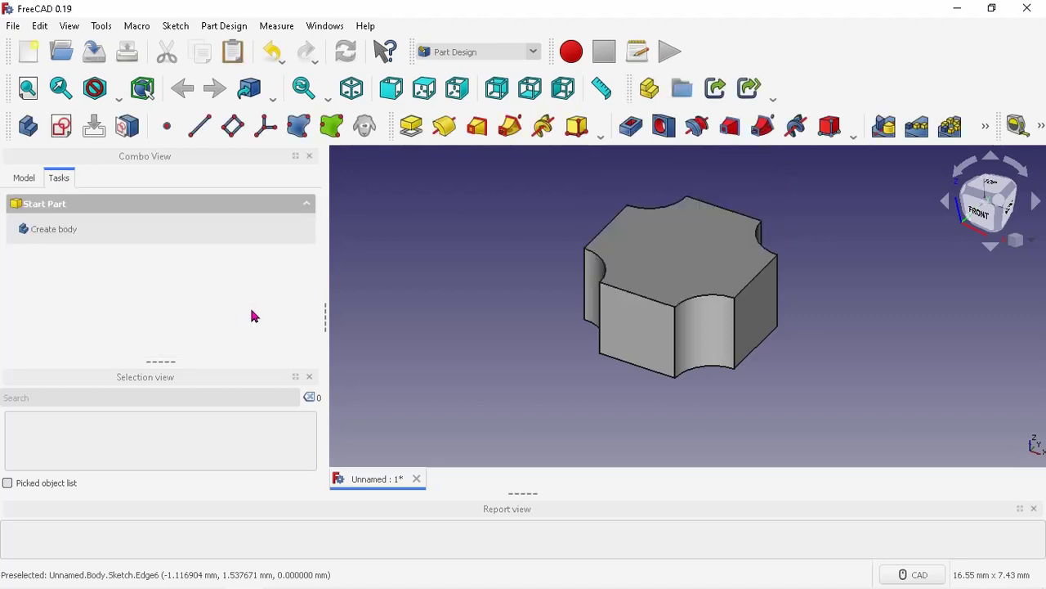
Save the document to the Desktop under the name 'block'
{"action": "left_click", "coordinate": [13, 25]}
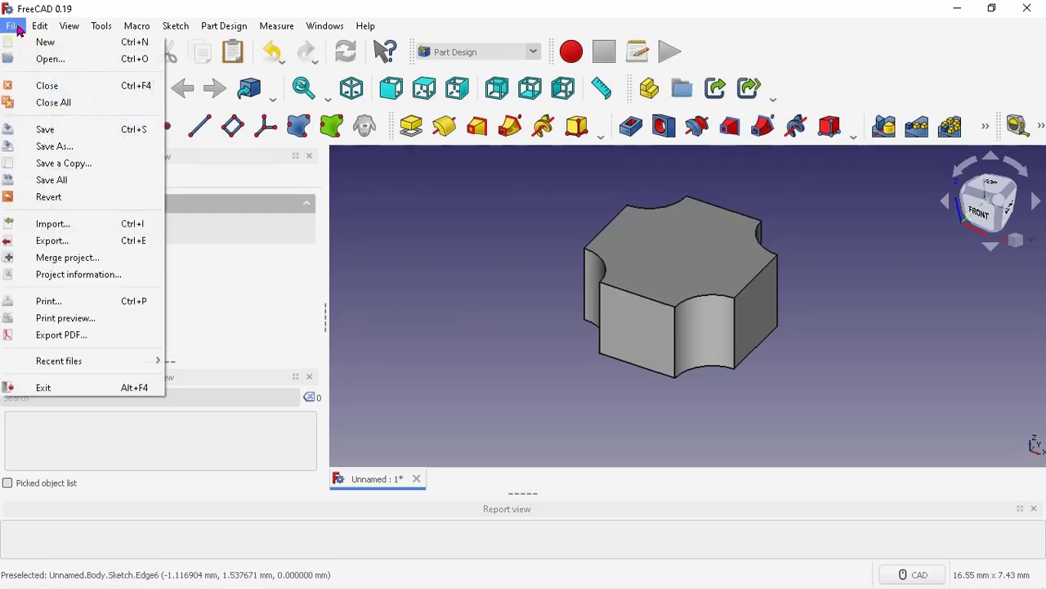
{"action": "left_click", "coordinate": [66, 133]}
{"action": "key", "text": "ctrl+s"}
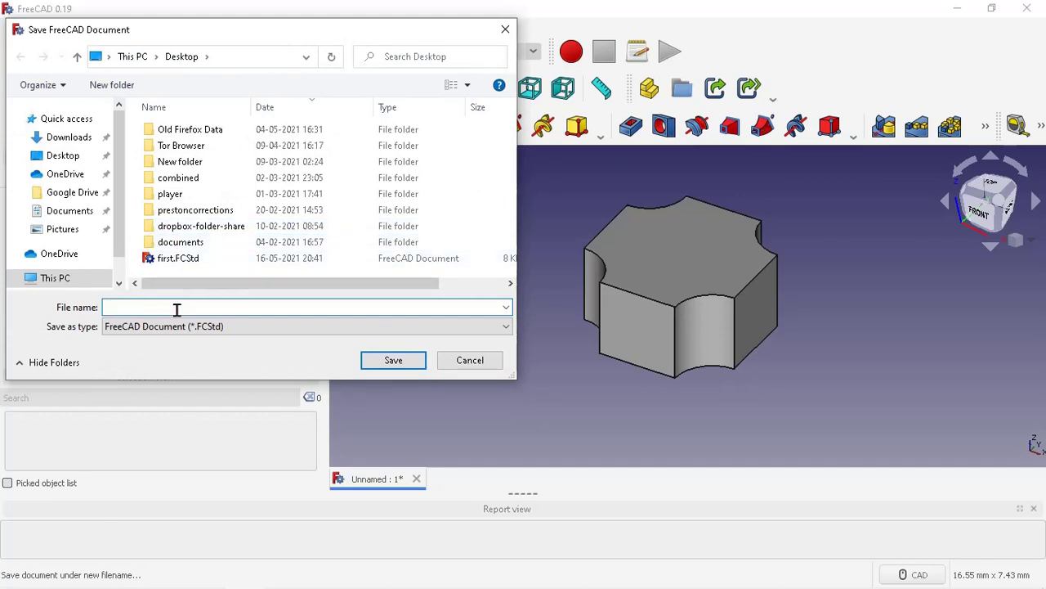
{"action": "type", "text": "b"}
{"action": "type", "text": "lock"}
{"action": "left_click", "coordinate": [397, 363]}
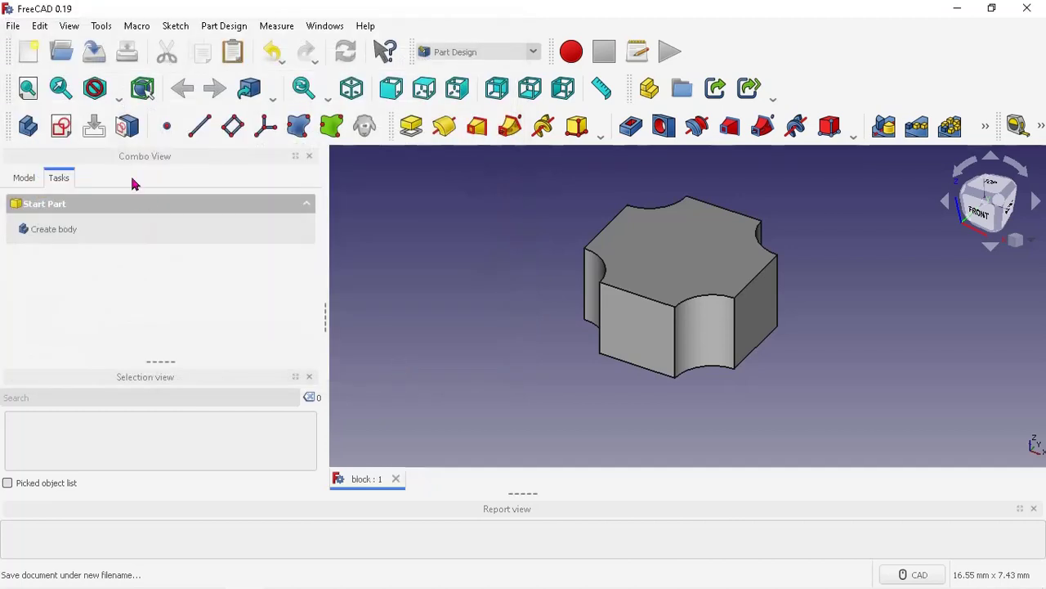
{"action": "left_click", "coordinate": [12, 25]}
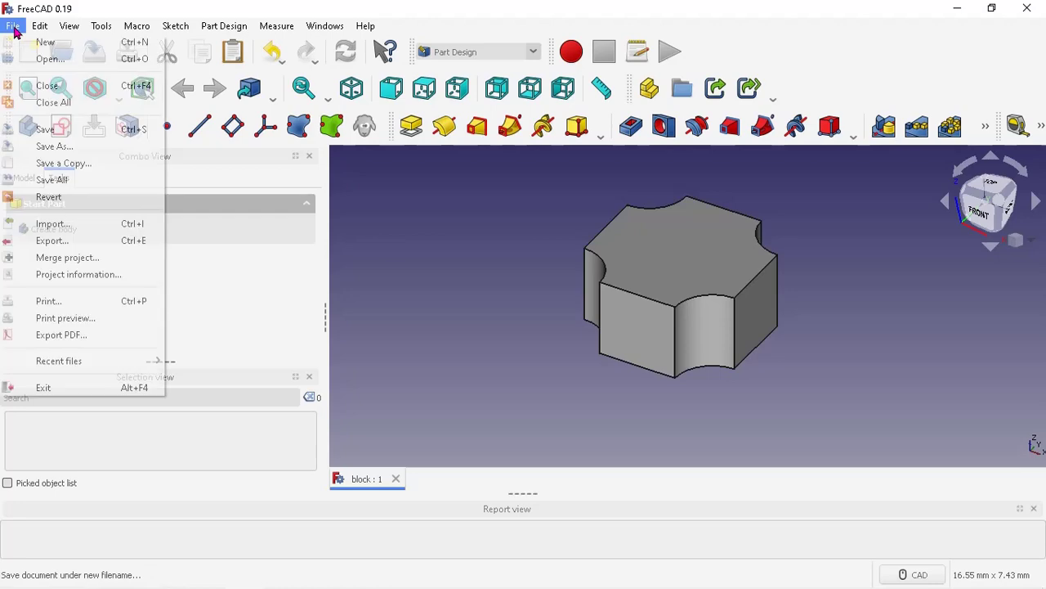
{"action": "left_click", "coordinate": [47, 148]}
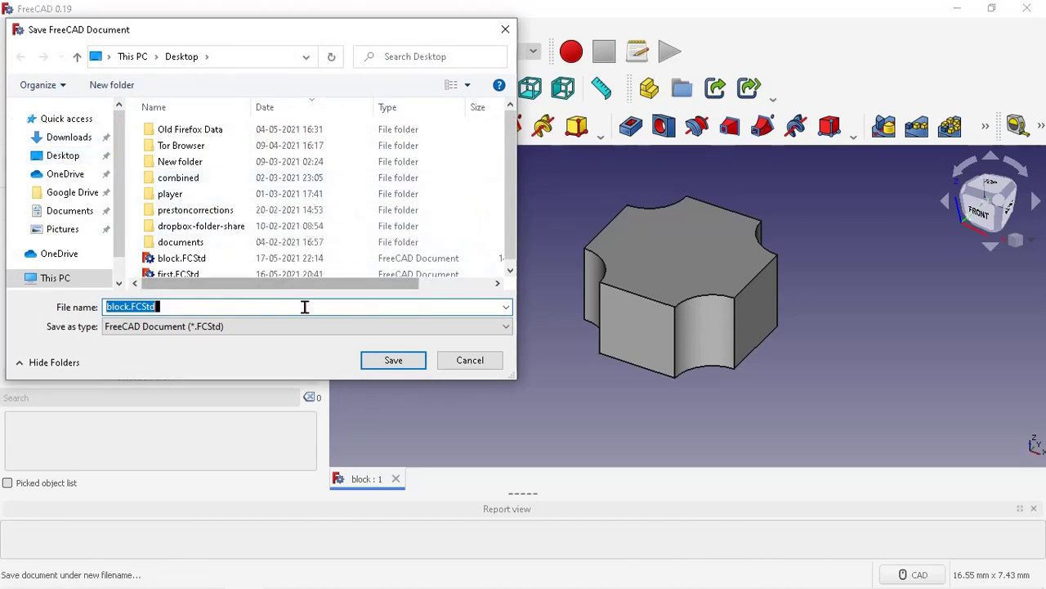
{"action": "left_click", "coordinate": [181, 306]}
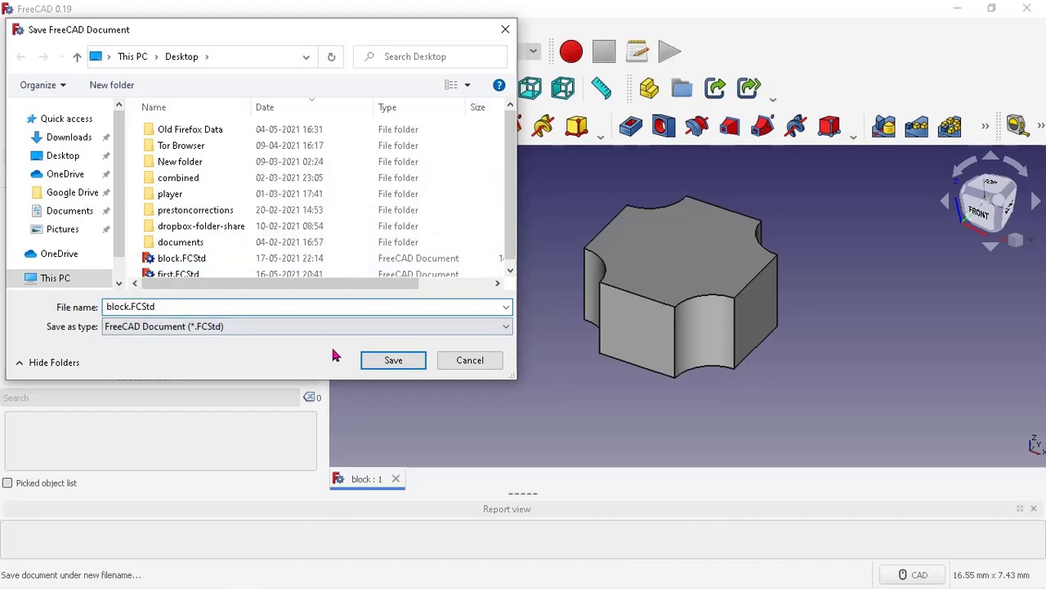
{"action": "left_click", "coordinate": [385, 361]}
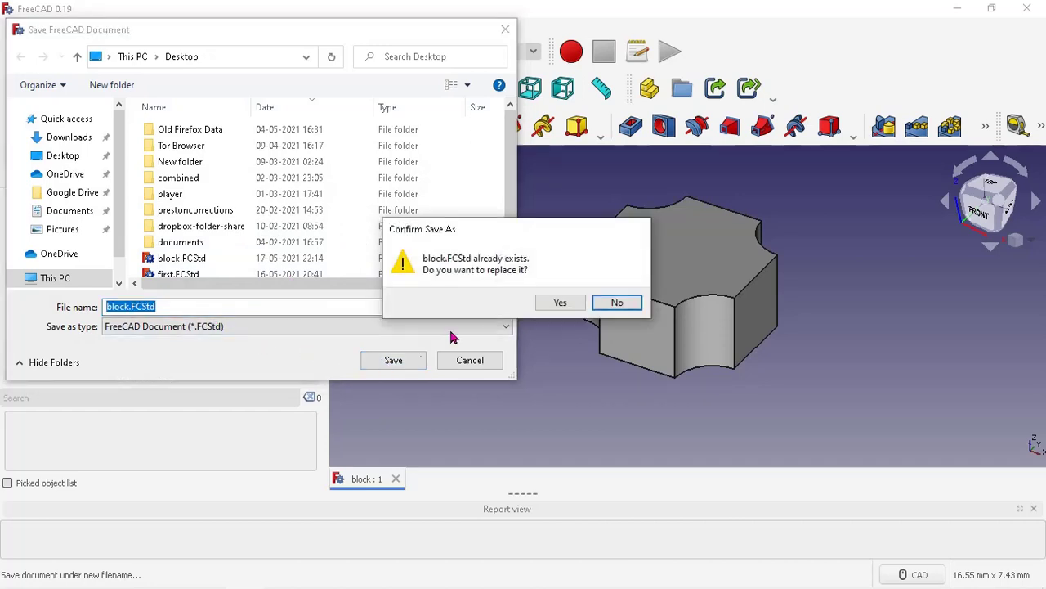
{"action": "left_click", "coordinate": [560, 303]}
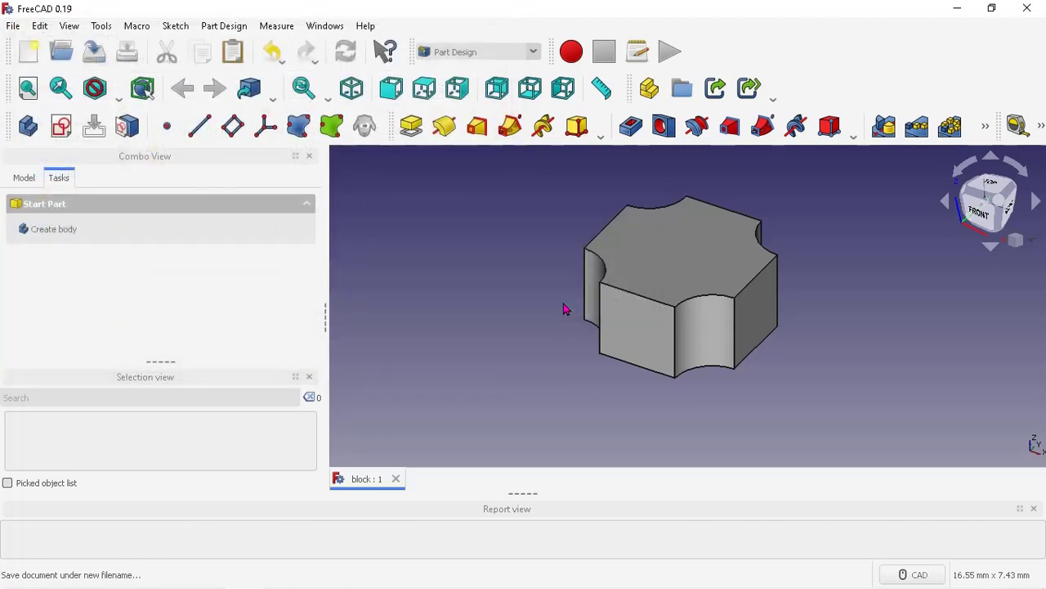
{"action": "left_click", "coordinate": [12, 26]}
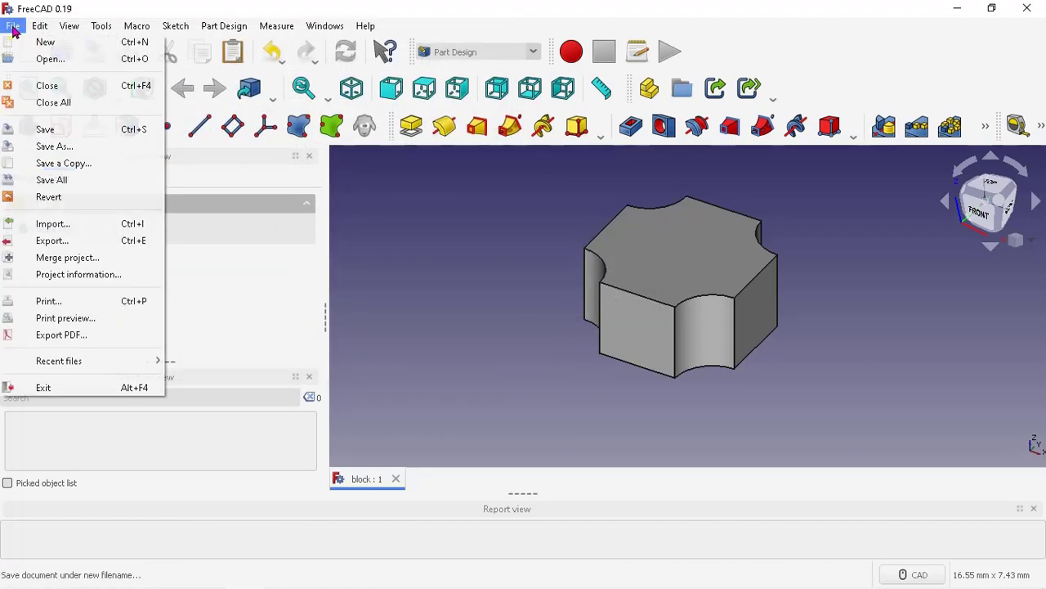
{"action": "left_click", "coordinate": [78, 243]}
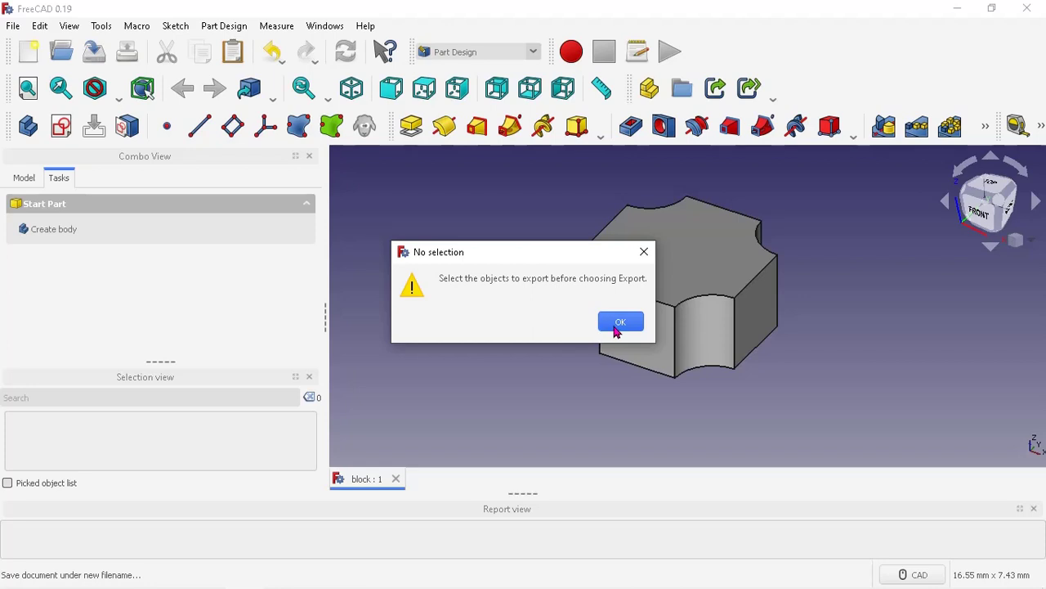
{"action": "left_click", "coordinate": [645, 254]}
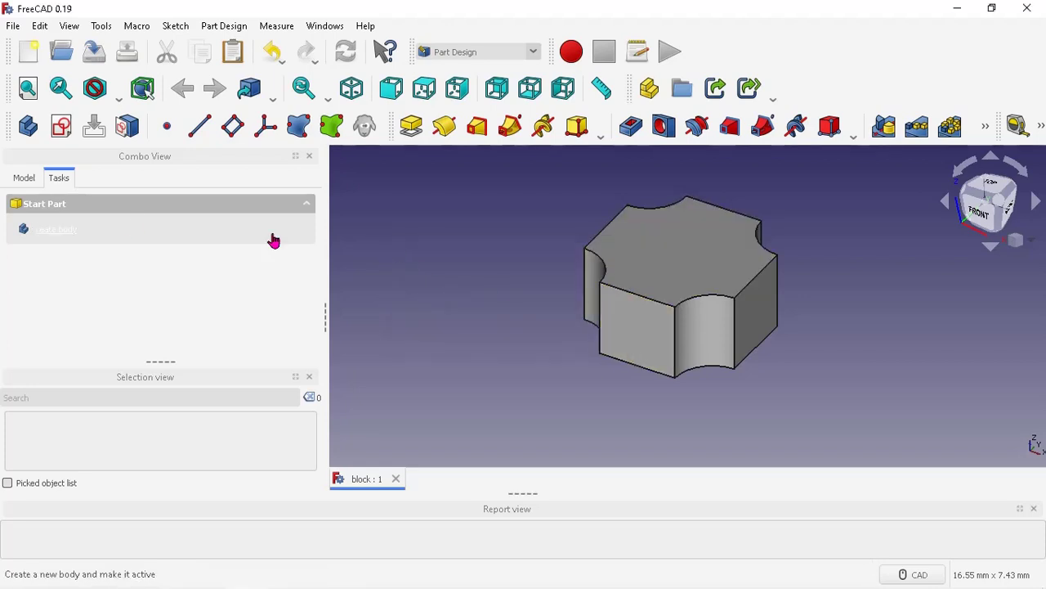
Show the Model tree in Combo View and select the Body item
{"action": "left_click", "coordinate": [24, 178]}
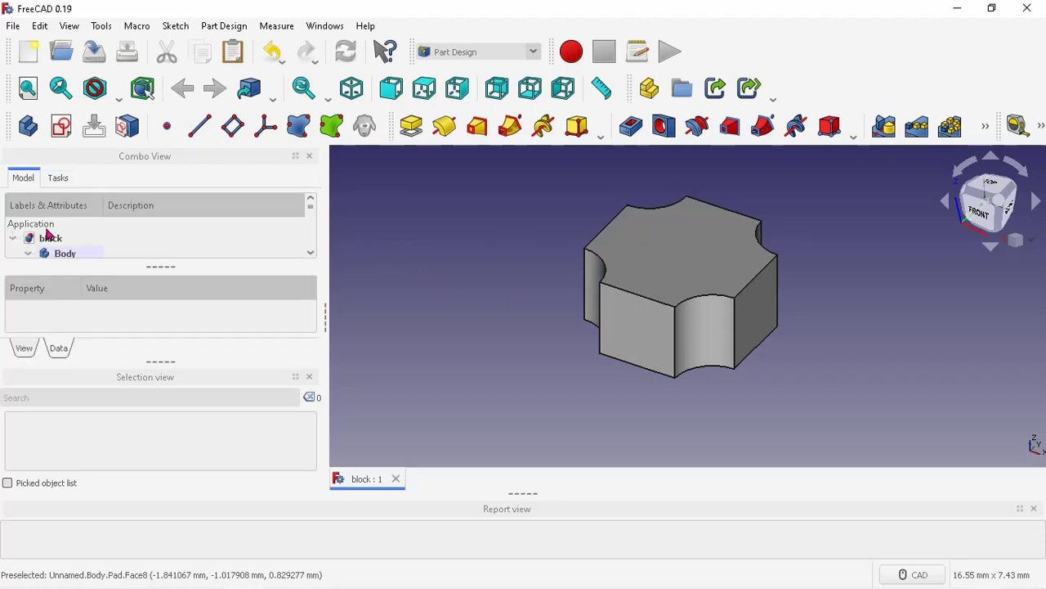
{"action": "scroll", "coordinate": [67, 244], "scroll_direction": "down", "scroll_amount": 1}
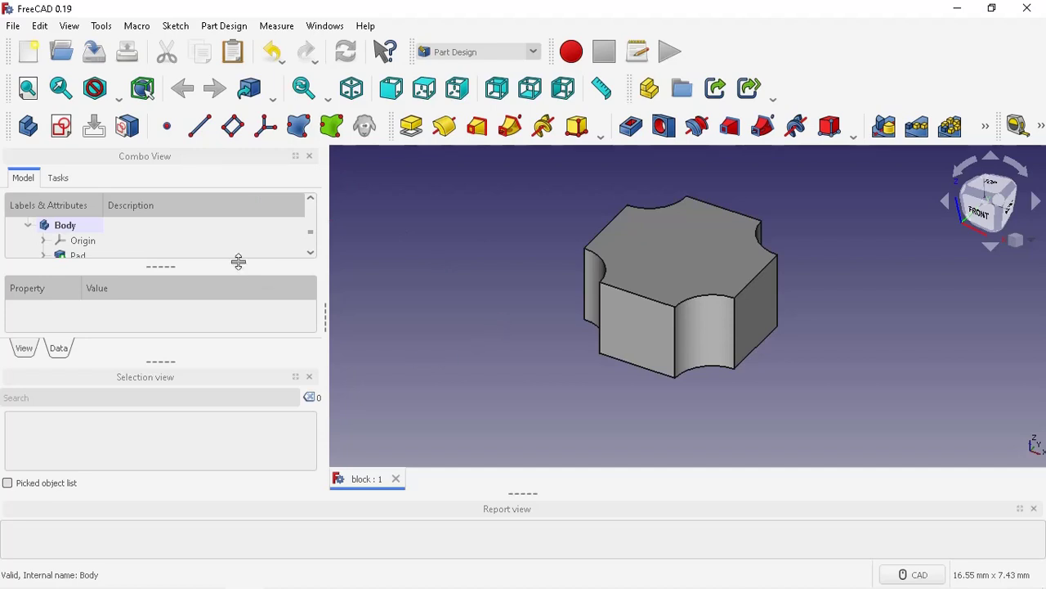
{"action": "left_click", "coordinate": [72, 227]}
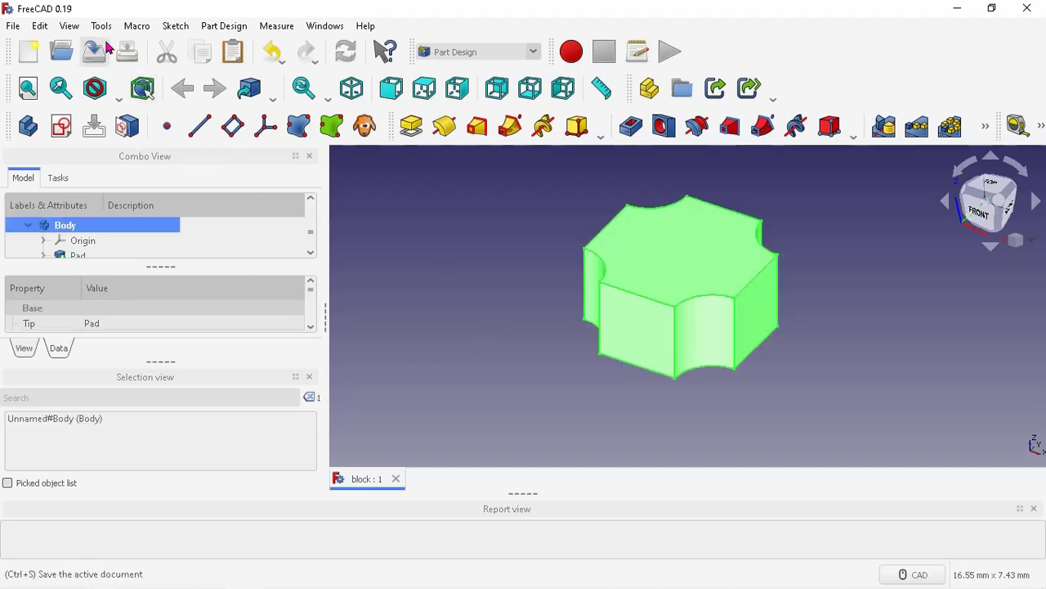
Export the Body to the Desktop as block-Body.obj in Alias Mesh (*.obj) format
{"action": "left_click", "coordinate": [14, 26]}
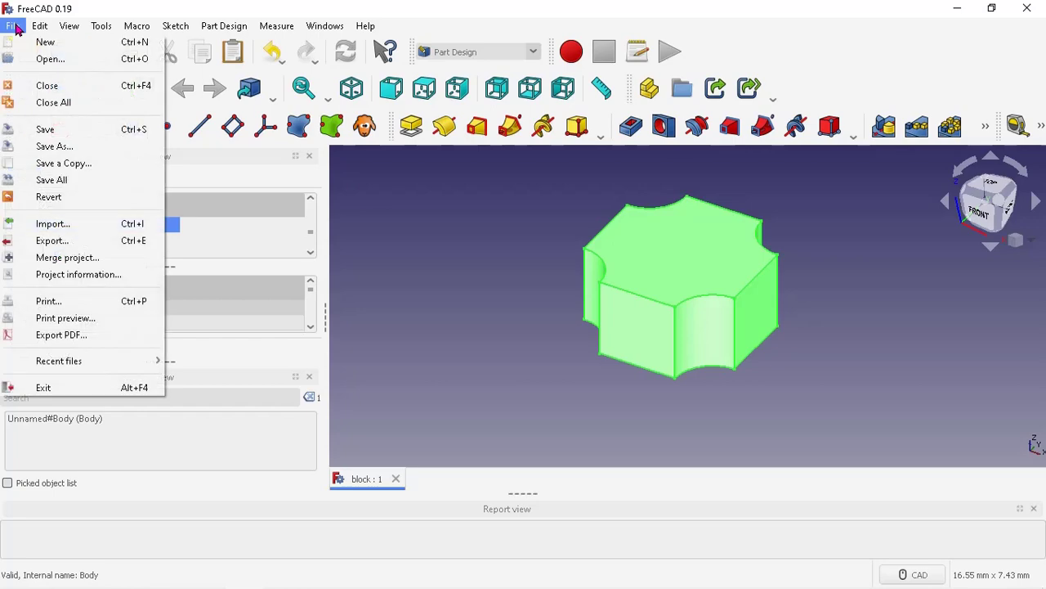
{"action": "left_click", "coordinate": [73, 240]}
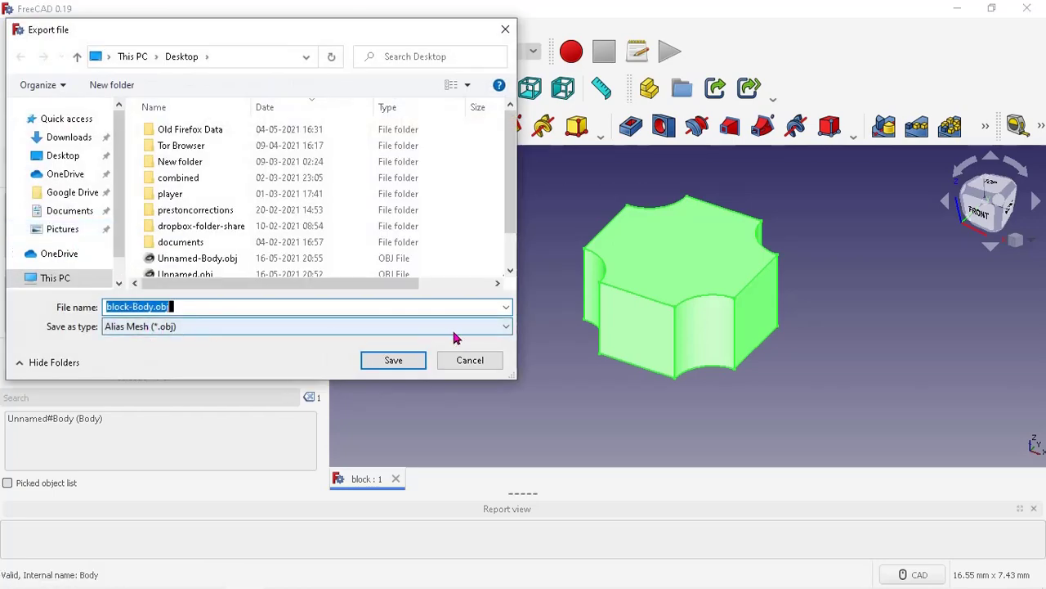
{"action": "left_click", "coordinate": [505, 326]}
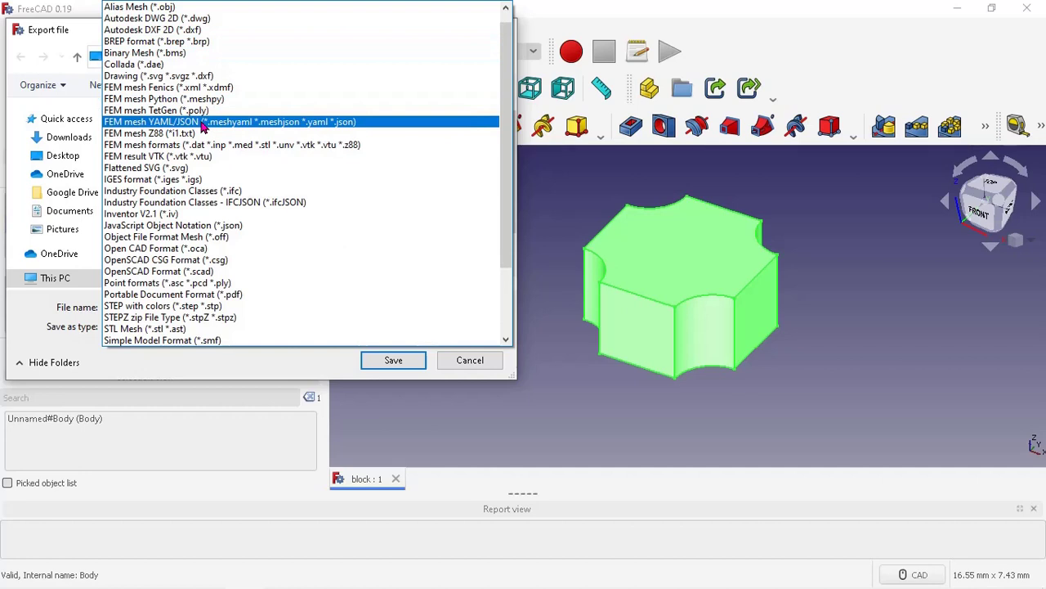
{"action": "key", "text": "Escape"}
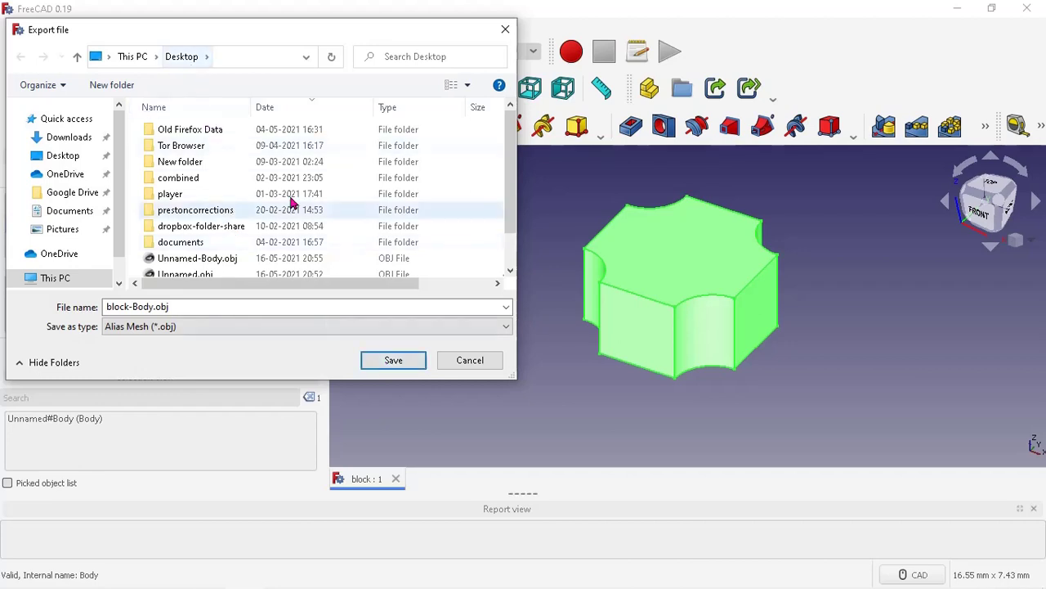
{"action": "left_click", "coordinate": [379, 361]}
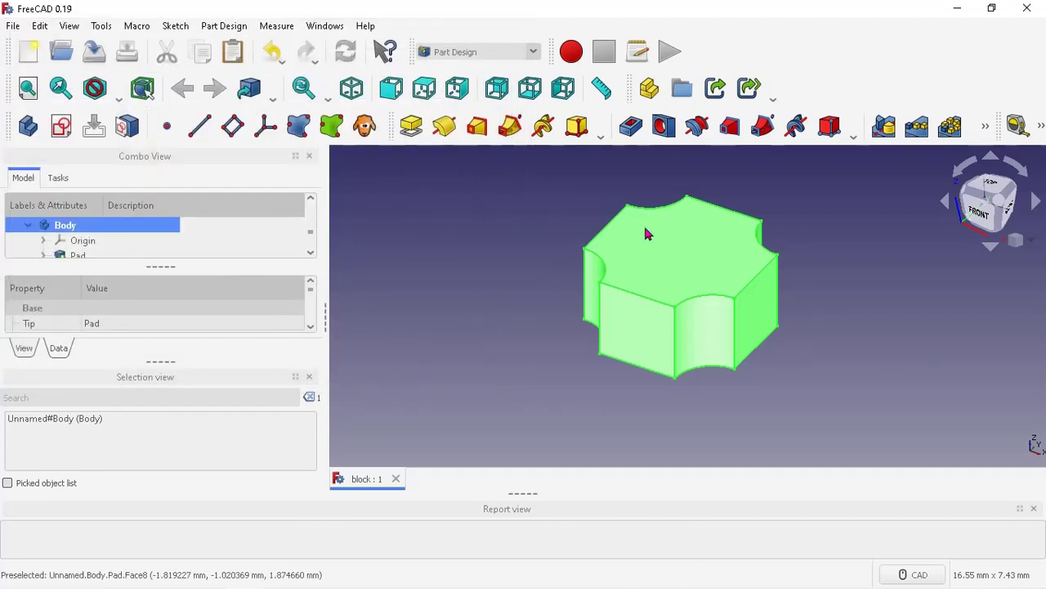
Switch to Edge's empty new tab and search Bing for 'babylon.js sandbox'
{"action": "left_click", "coordinate": [957, 8]}
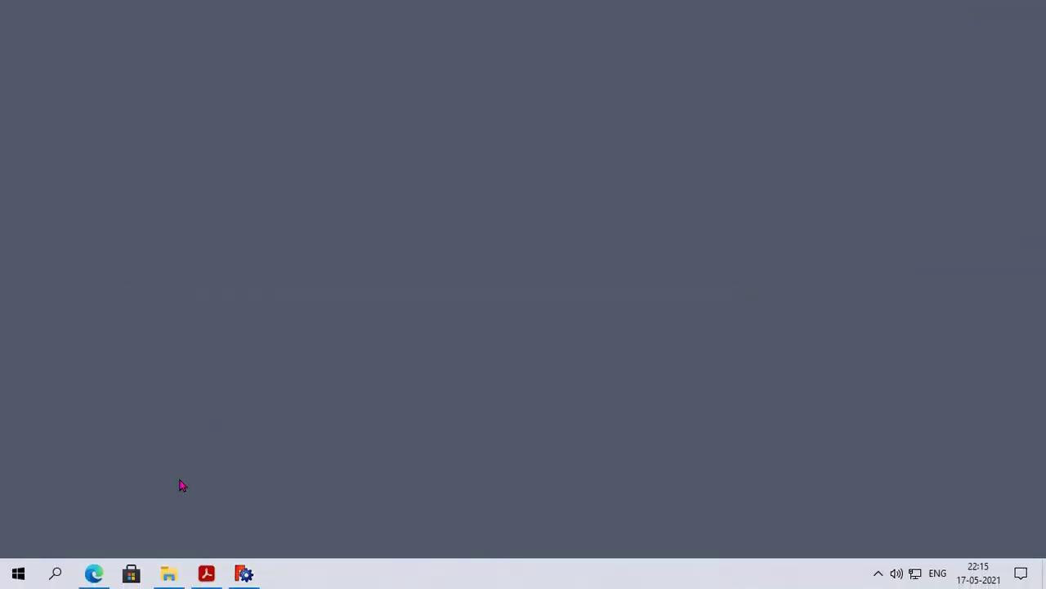
{"action": "left_click", "coordinate": [94, 573]}
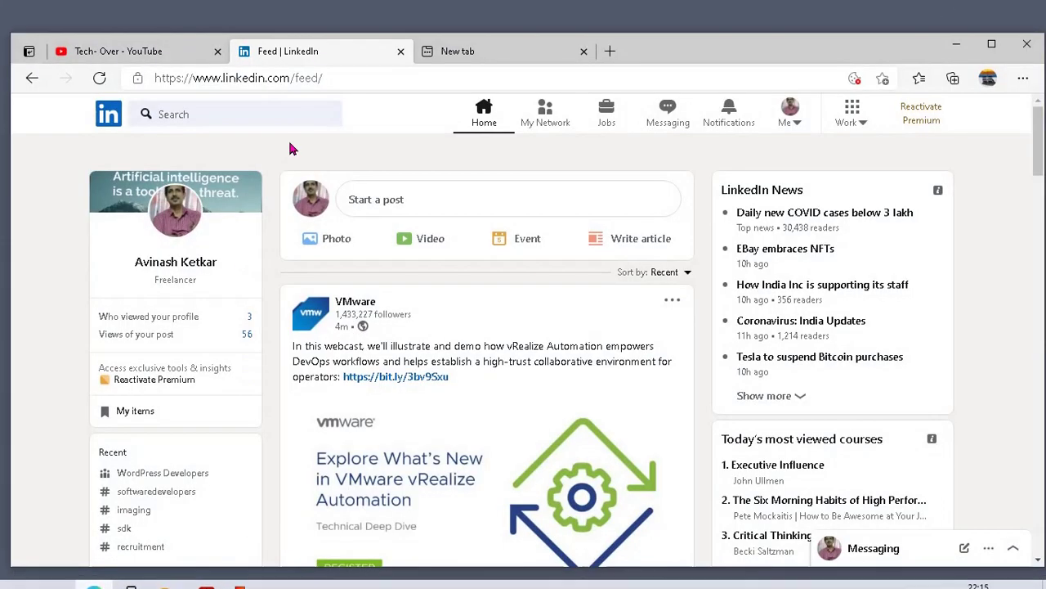
{"action": "left_click", "coordinate": [482, 52]}
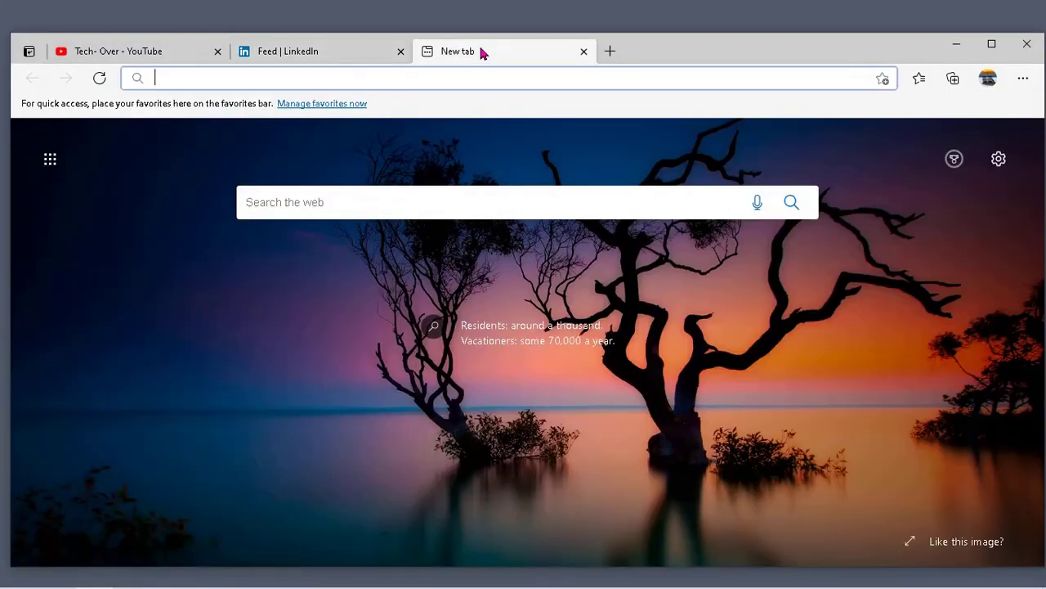
{"action": "left_click", "coordinate": [207, 84]}
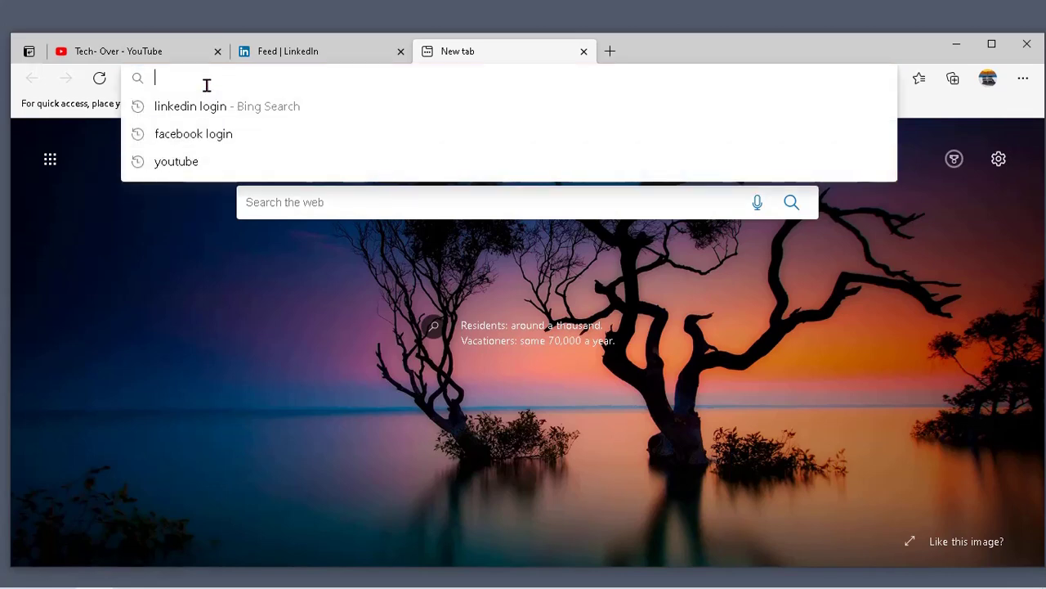
{"action": "type", "text": "ba"}
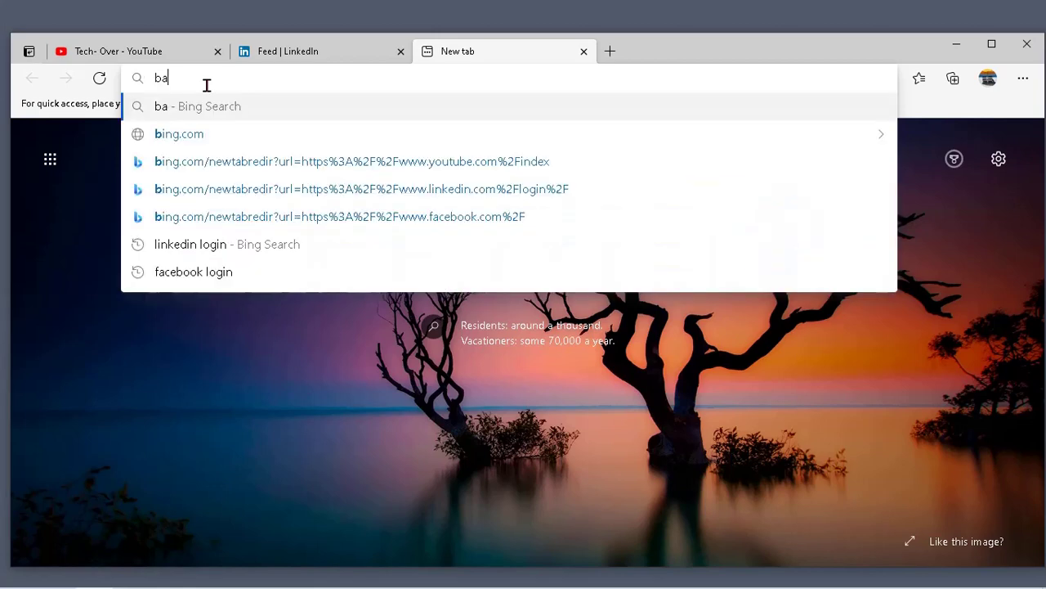
{"action": "type", "text": "byl"}
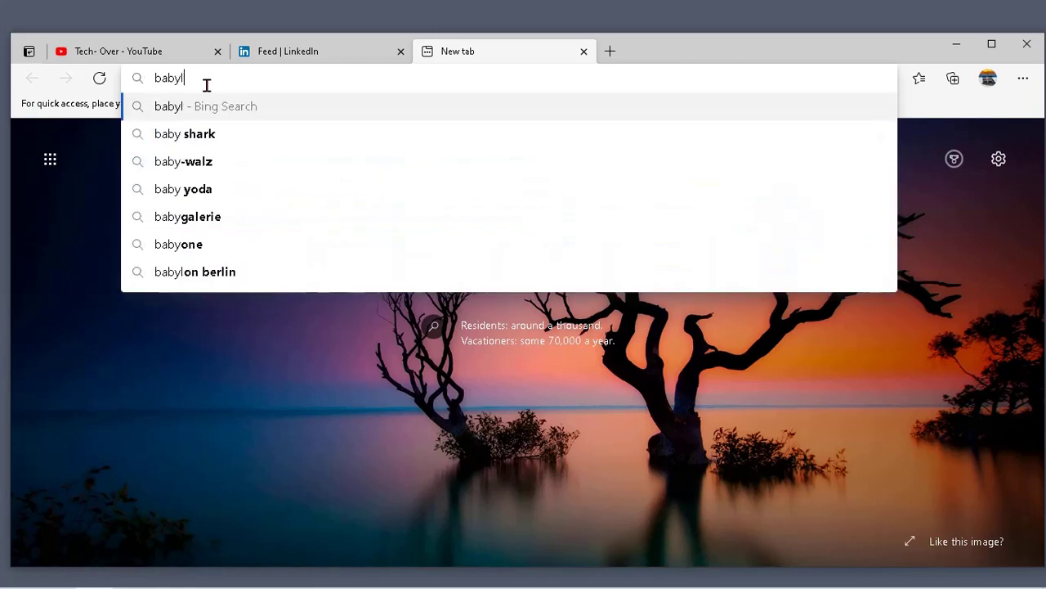
{"action": "type", "text": "on"}
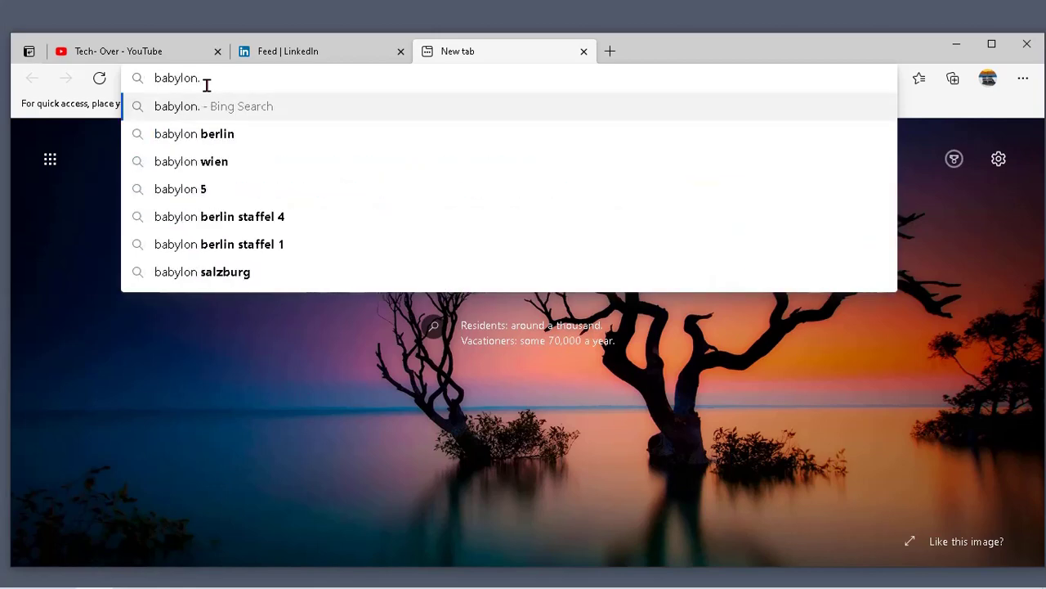
{"action": "type", "text": ".js sandb"}
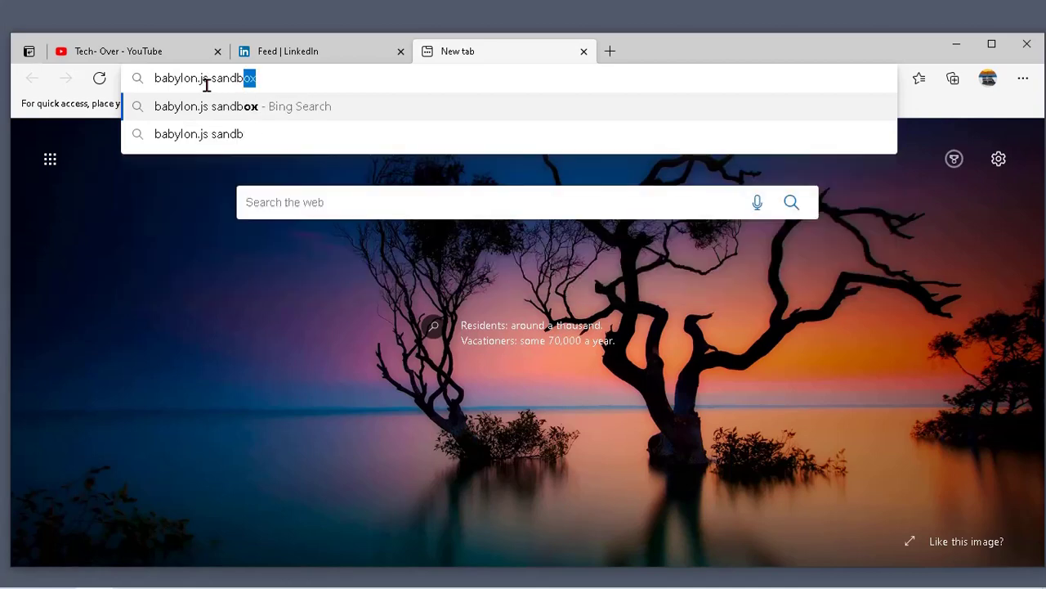
{"action": "type", "text": "ox"}
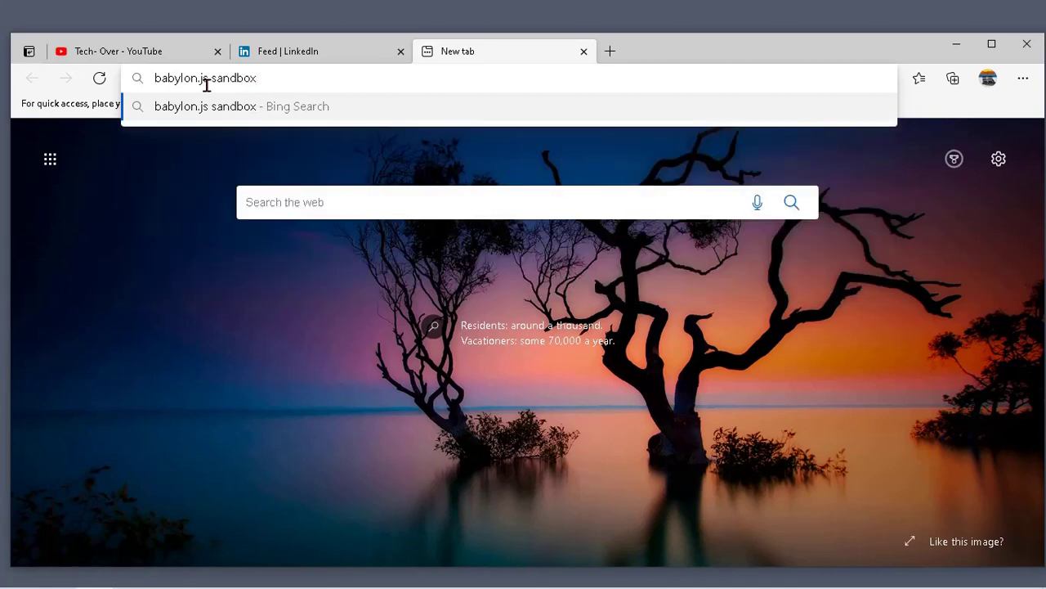
{"action": "key", "text": "Return"}
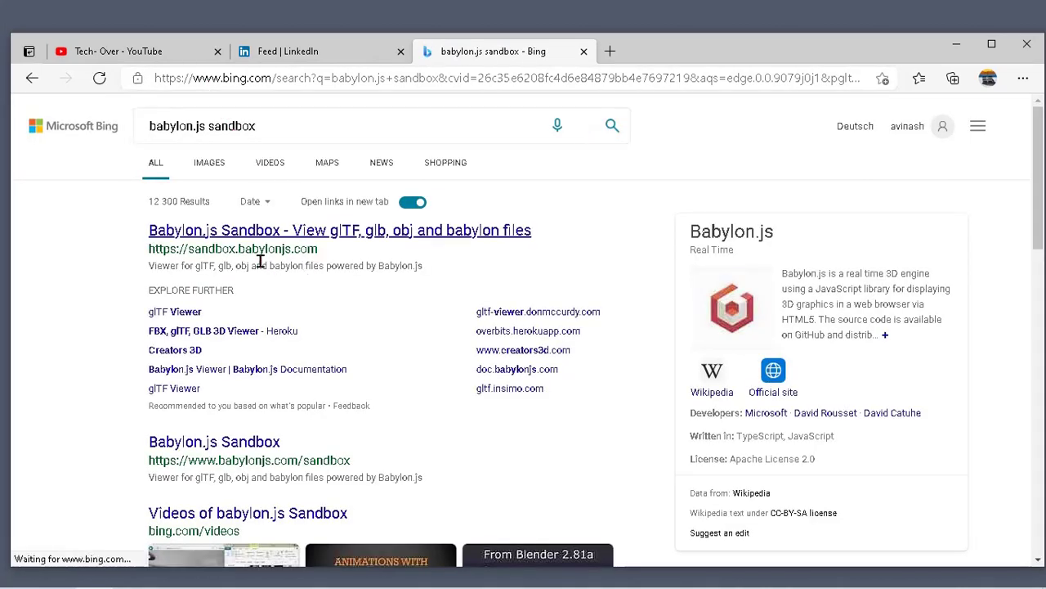
Open the Babylon.js Sandbox result at sandbox.babylonjs.com, then close the Bing and LinkedIn tabs
{"action": "left_click", "coordinate": [306, 236]}
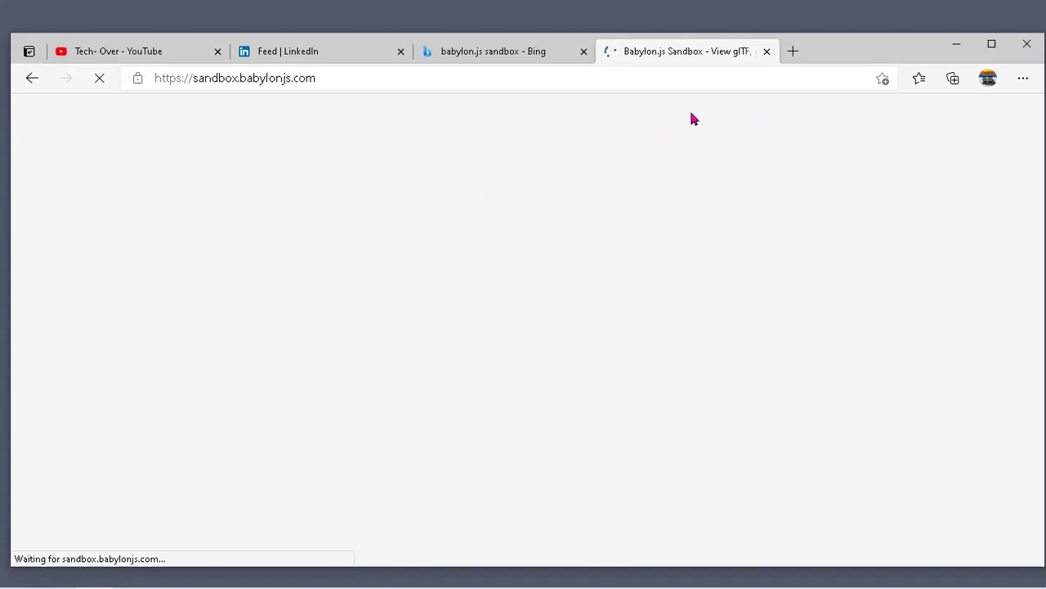
{"action": "left_click", "coordinate": [583, 52]}
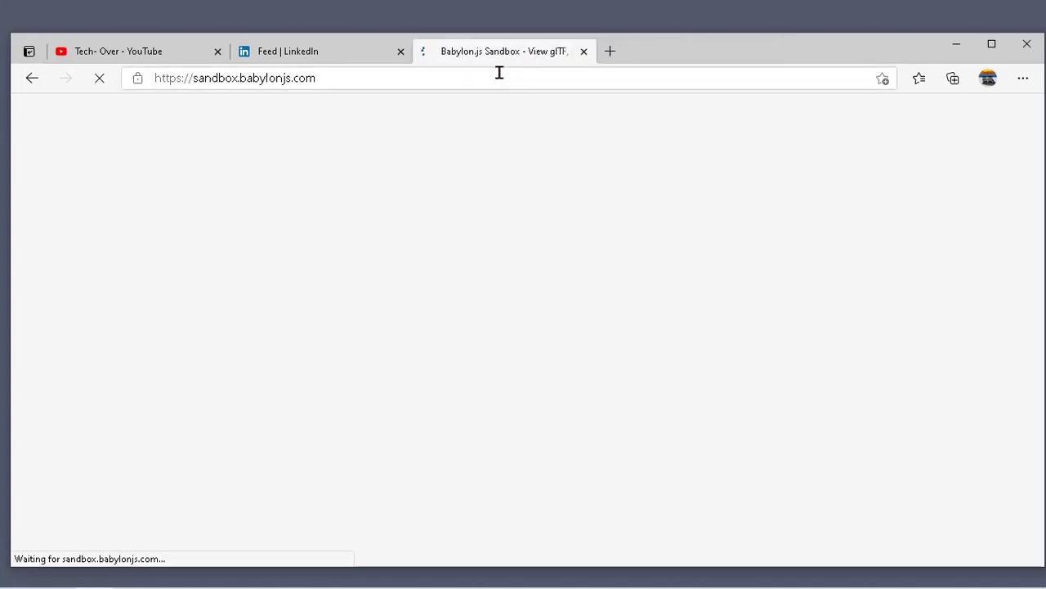
{"action": "left_click", "coordinate": [401, 52]}
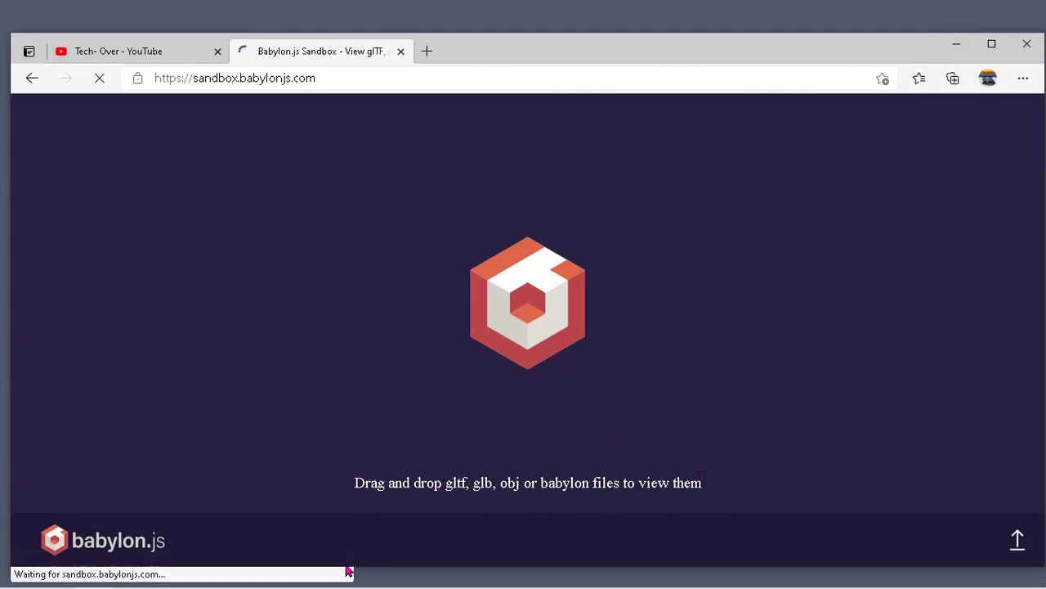
{"action": "mouse_move", "coordinate": [168, 574]}
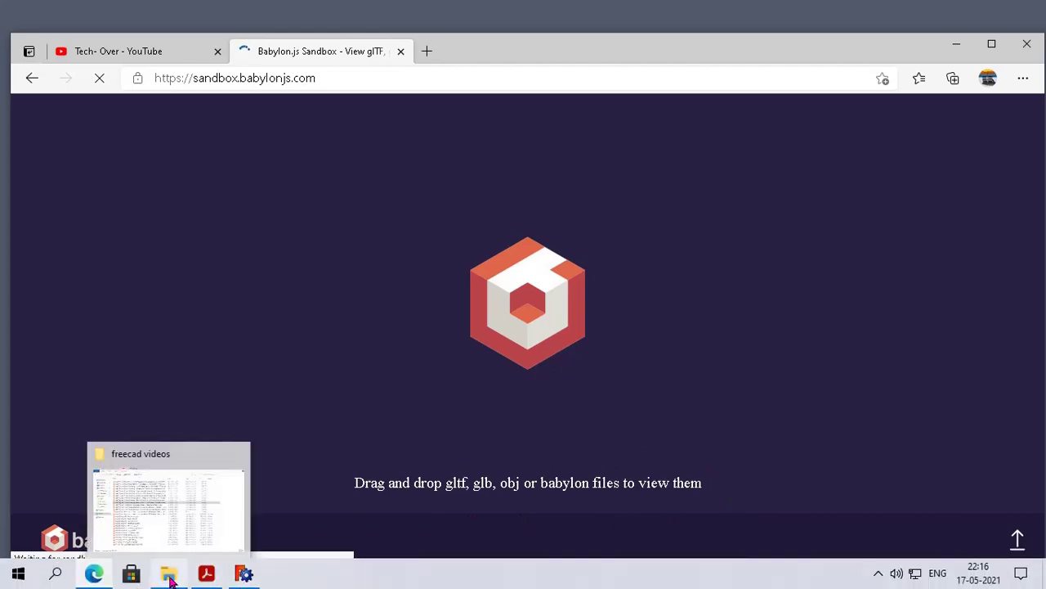
Show the Desktop folder in Explorer, select block-Body.obj, and restore the window down over the browser
{"action": "left_click", "coordinate": [161, 512]}
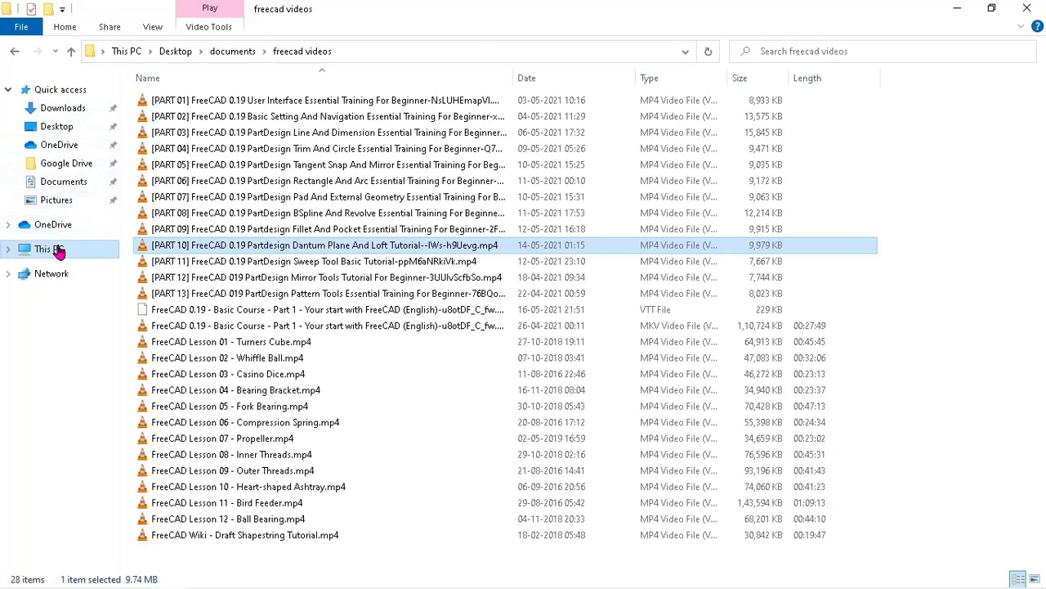
{"action": "left_click", "coordinate": [69, 128]}
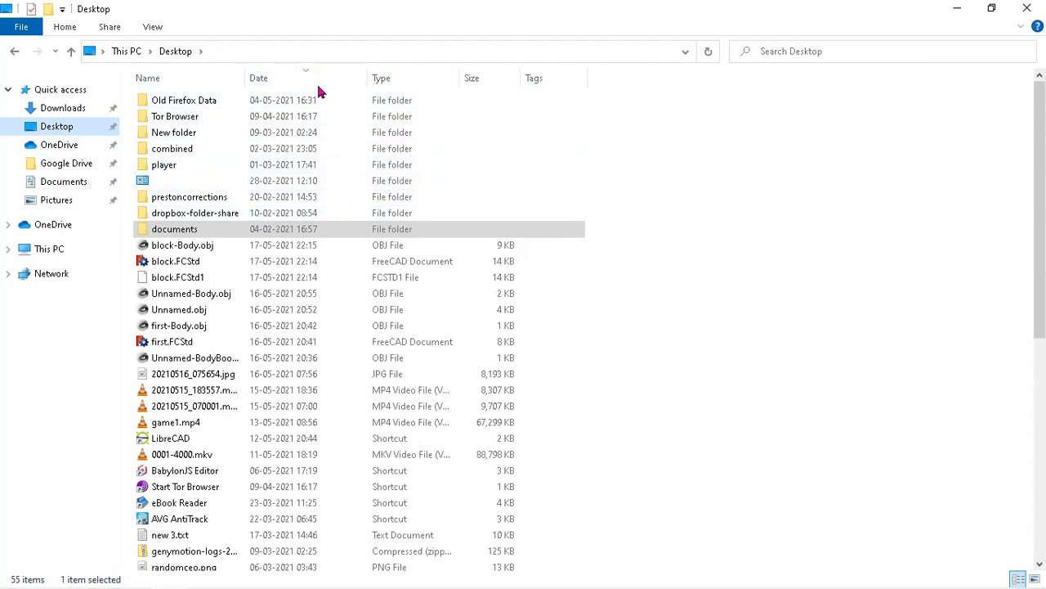
{"action": "left_click", "coordinate": [197, 251]}
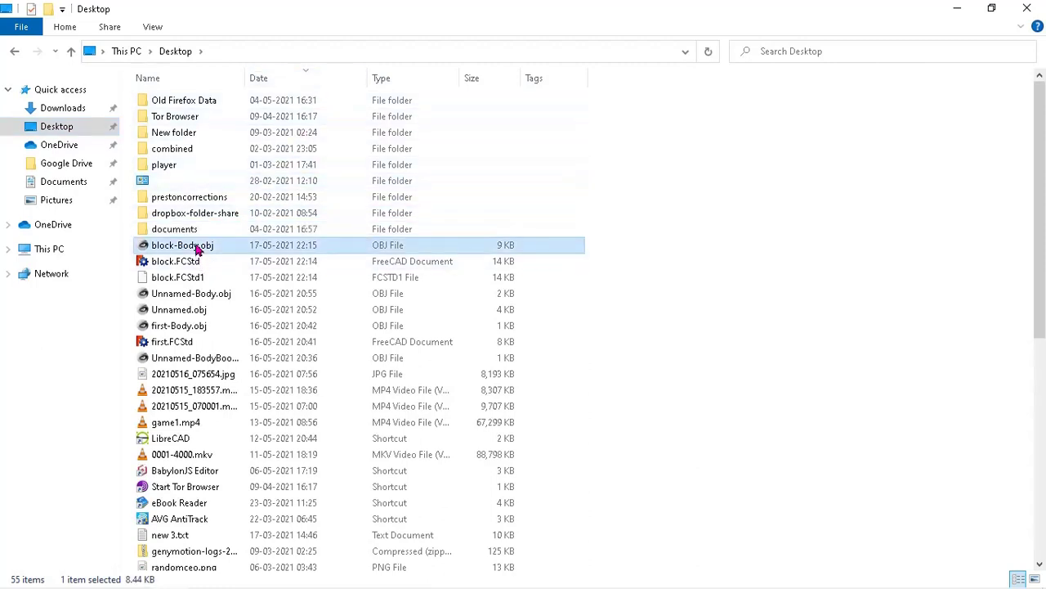
{"action": "left_click", "coordinate": [991, 8]}
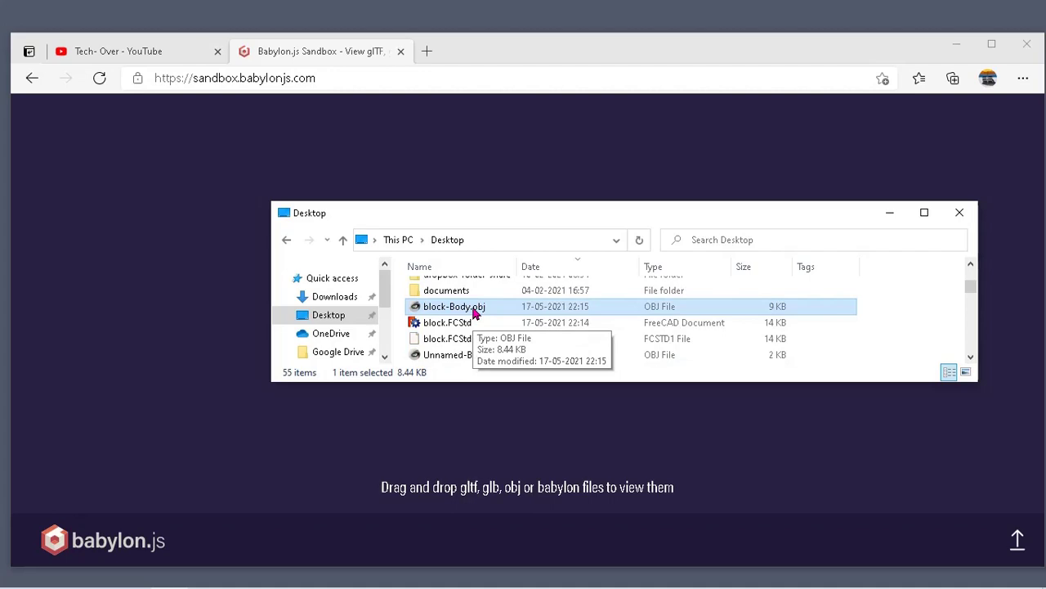
Drop block-Body.obj onto the sandbox page and orbit the loaded notched block to see its sides
{"action": "left_click_drag", "start_coordinate": [474, 313], "coordinate": [444, 442]}
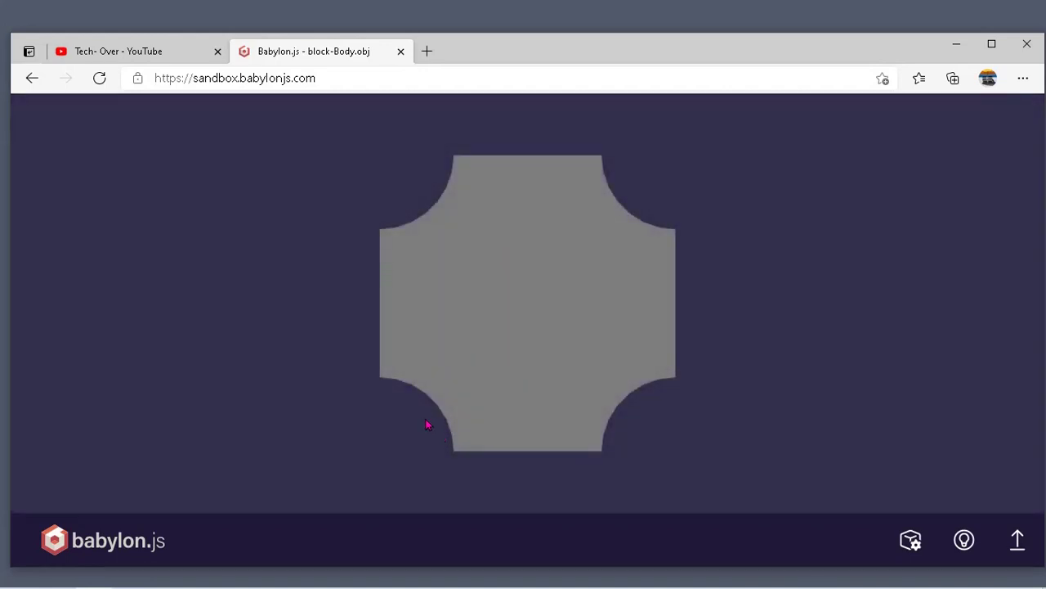
{"action": "mouse_move", "coordinate": [426, 424]}
{"action": "left_mouse_down"}
{"action": "mouse_move", "coordinate": [485, 367]}
{"action": "mouse_move", "coordinate": [472, 343]}
{"action": "mouse_move", "coordinate": [414, 315]}
{"action": "mouse_move", "coordinate": [578, 355]}
{"action": "mouse_move", "coordinate": [583, 388]}
{"action": "mouse_move", "coordinate": [546, 342]}
{"action": "mouse_move", "coordinate": [479, 344]}
{"action": "mouse_move", "coordinate": [462, 390]}
{"action": "mouse_move", "coordinate": [553, 329]}
{"action": "mouse_move", "coordinate": [523, 368]}
{"action": "mouse_move", "coordinate": [547, 271]}
{"action": "mouse_move", "coordinate": [547, 343]}
{"action": "mouse_move", "coordinate": [548, 308]}
{"action": "mouse_move", "coordinate": [558, 369]}
{"action": "mouse_move", "coordinate": [558, 241]}
{"action": "mouse_move", "coordinate": [547, 353]}
{"action": "mouse_move", "coordinate": [577, 252]}
{"action": "mouse_move", "coordinate": [581, 313]}
{"action": "mouse_move", "coordinate": [604, 365]}
{"action": "mouse_move", "coordinate": [580, 271]}
{"action": "mouse_move", "coordinate": [555, 330]}
{"action": "left_mouse_up"}
{"action": "mouse_move", "coordinate": [571, 266]}
{"action": "left_mouse_down"}
{"action": "mouse_move", "coordinate": [558, 364]}
{"action": "mouse_move", "coordinate": [560, 269]}
{"action": "mouse_move", "coordinate": [563, 356]}
{"action": "mouse_move", "coordinate": [540, 212]}
{"action": "mouse_move", "coordinate": [542, 273]}
{"action": "mouse_move", "coordinate": [579, 244]}
{"action": "mouse_move", "coordinate": [594, 336]}
{"action": "mouse_move", "coordinate": [535, 289]}
{"action": "mouse_move", "coordinate": [534, 368]}
{"action": "mouse_move", "coordinate": [529, 314]}
{"action": "mouse_move", "coordinate": [626, 357]}
{"action": "mouse_move", "coordinate": [567, 350]}
{"action": "mouse_move", "coordinate": [626, 345]}
{"action": "mouse_move", "coordinate": [589, 354]}
{"action": "left_mouse_up"}
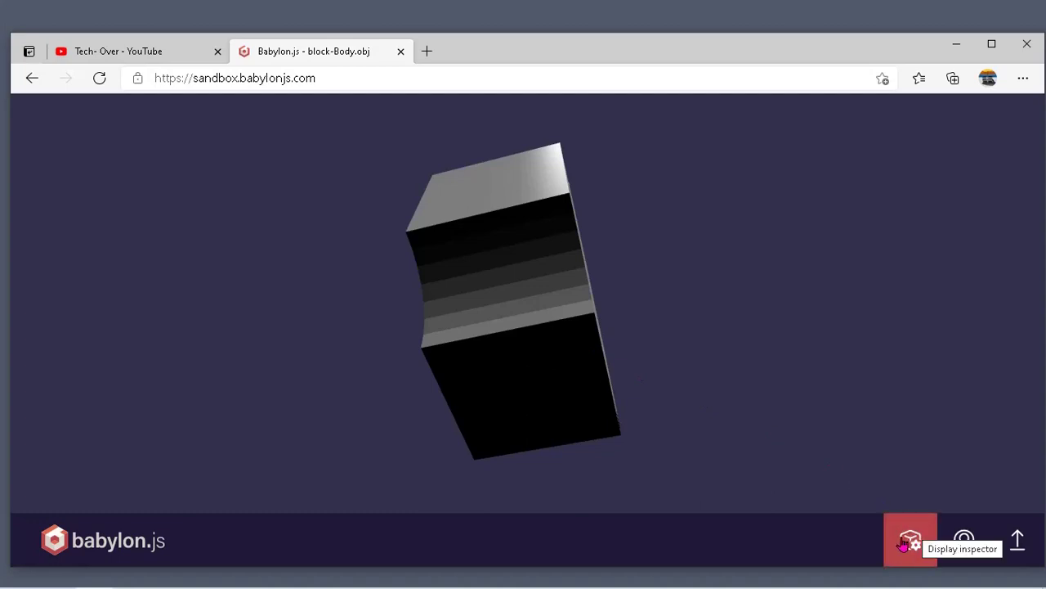
Open the inspector and expand the Nodes and Materials lists in the scene explorer
{"action": "left_click", "coordinate": [907, 545]}
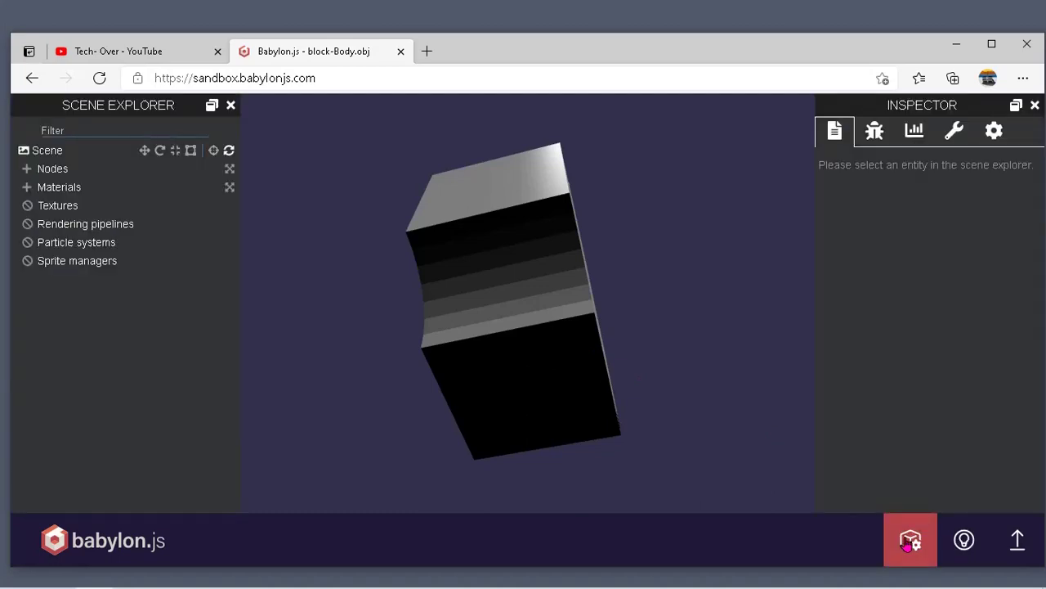
{"action": "left_click", "coordinate": [27, 170]}
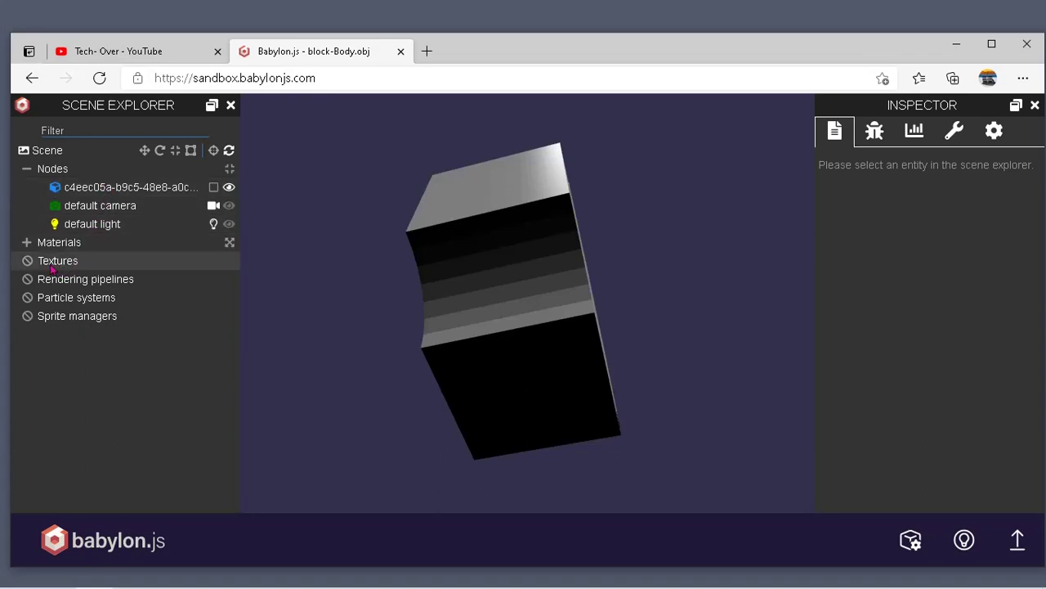
{"action": "left_click", "coordinate": [28, 245]}
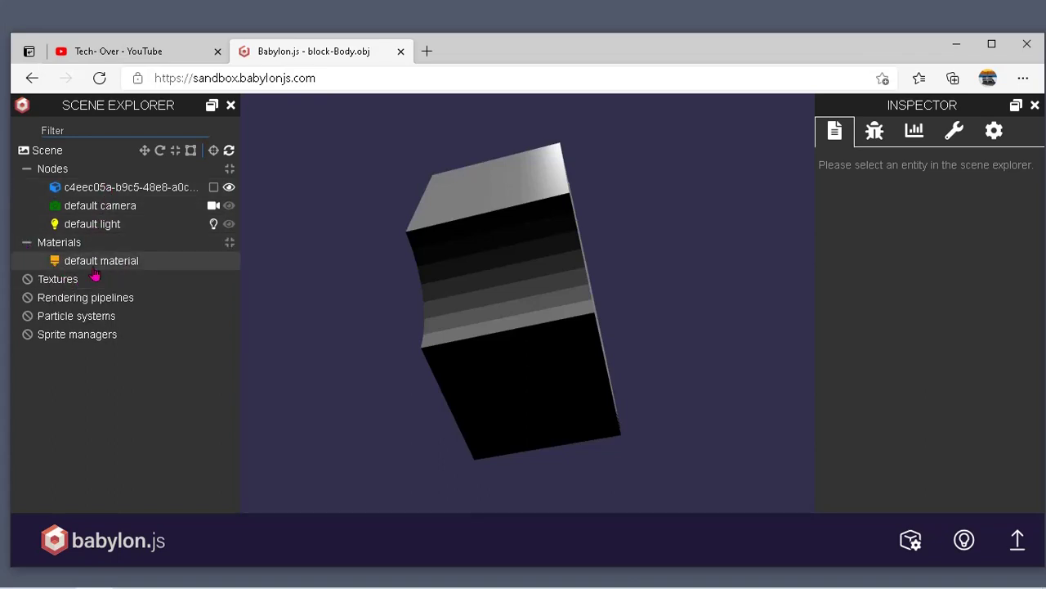
Browse the inspector's Debug, Statistics and Tools tabs to reach the capture tools
{"action": "left_click", "coordinate": [876, 134]}
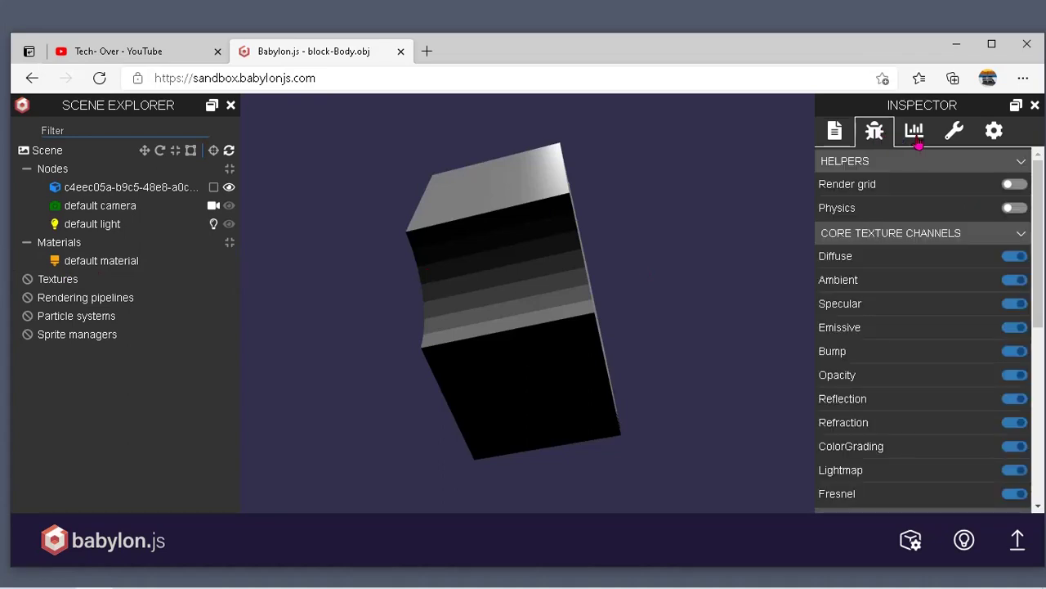
{"action": "left_click", "coordinate": [915, 135]}
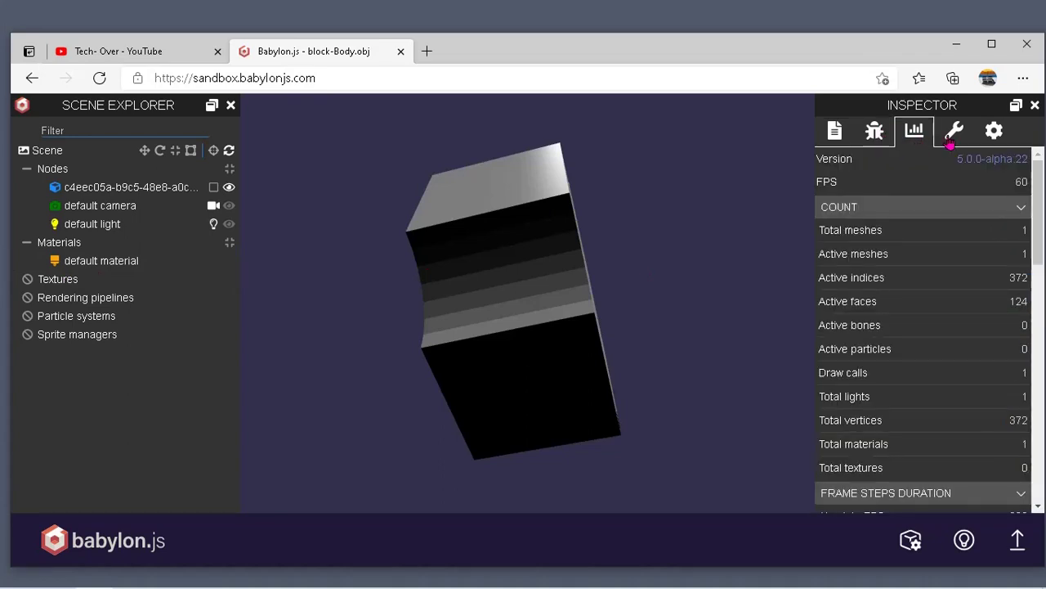
{"action": "left_click", "coordinate": [954, 139]}
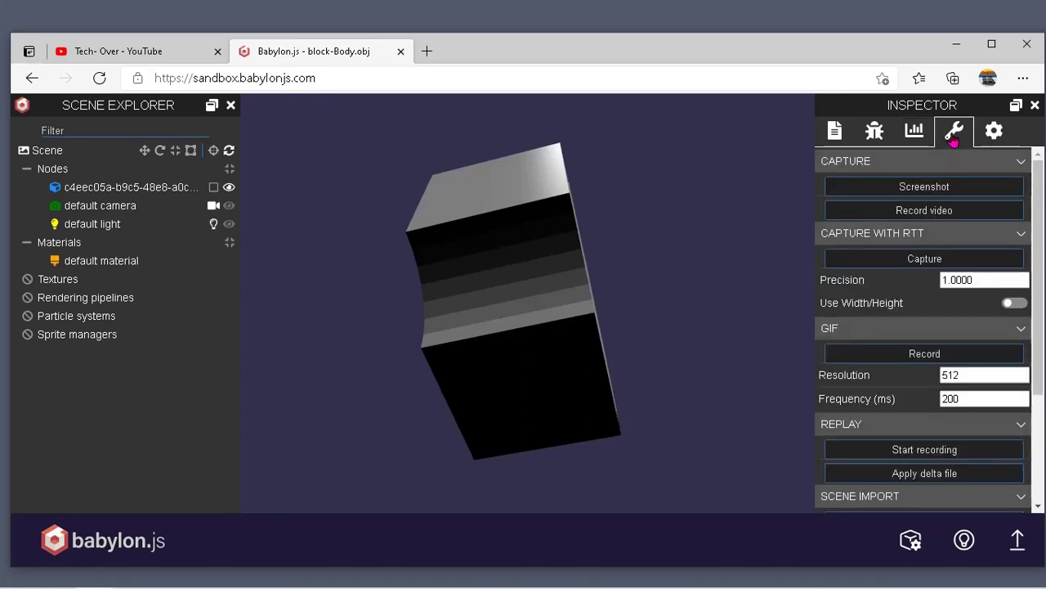